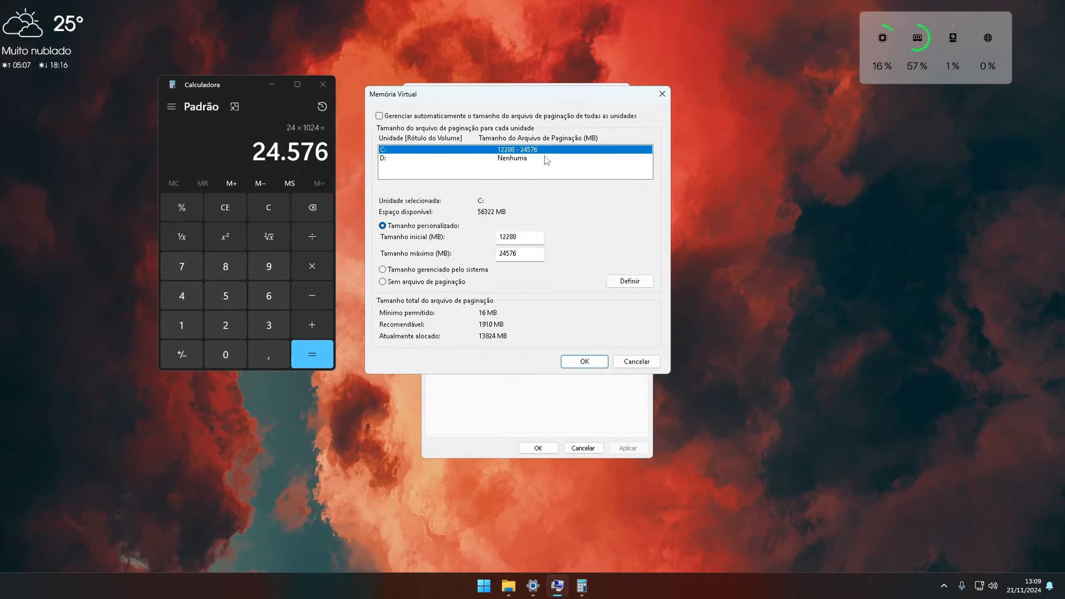
Apply the custom paging file size of 12288 to 24576 MB for drive C: and accept the virtual memory settings.
left_click(630, 281)
left_click(584, 361)
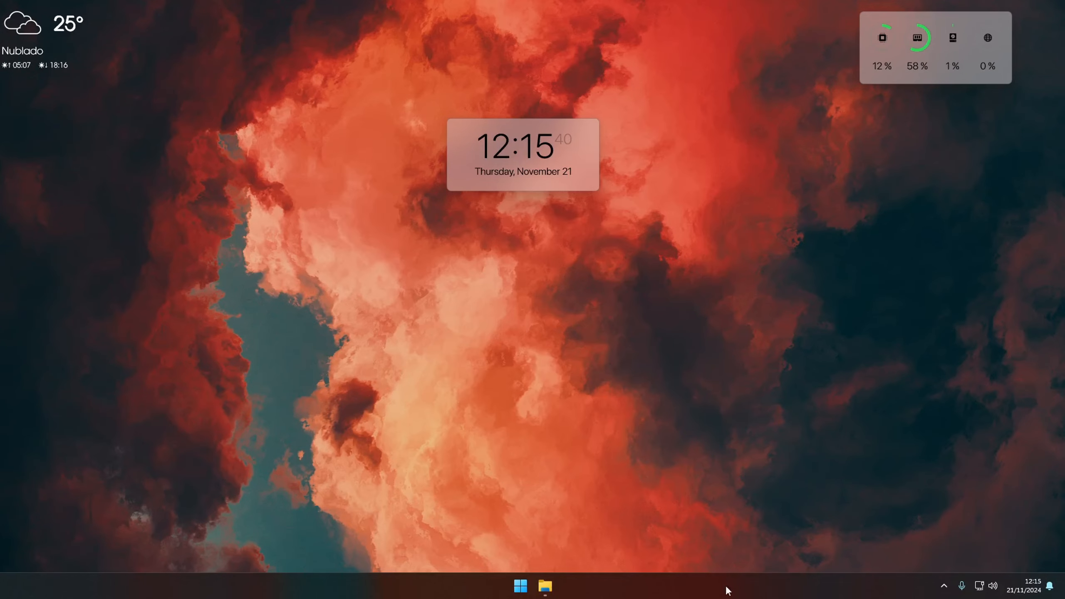
Open Task Manager's list of startup apps and sort it by status with the enabled apps first.
right_click(677, 587)
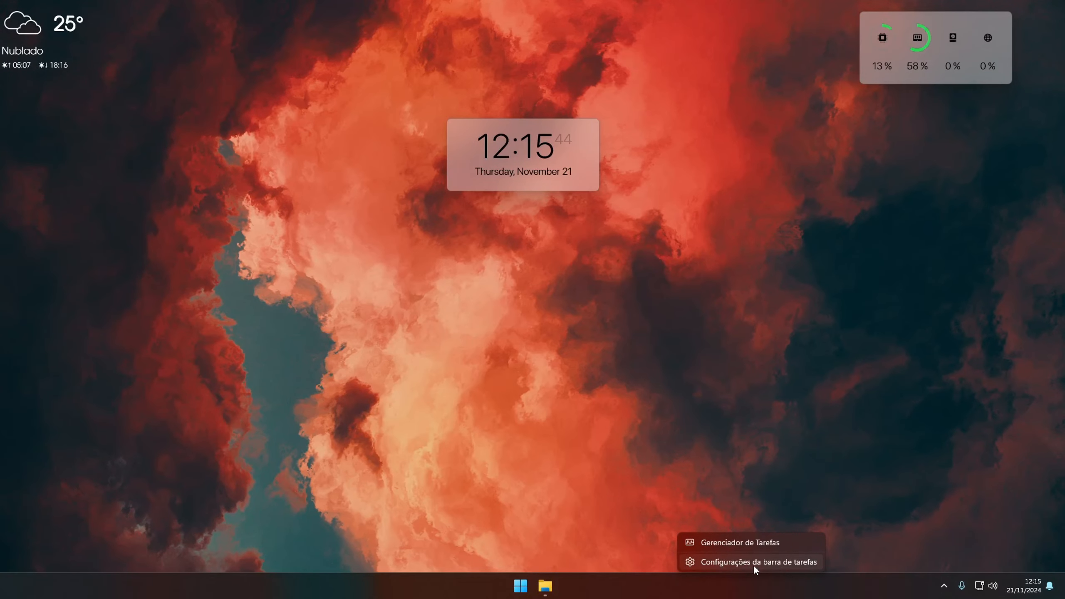
left_click(541, 435)
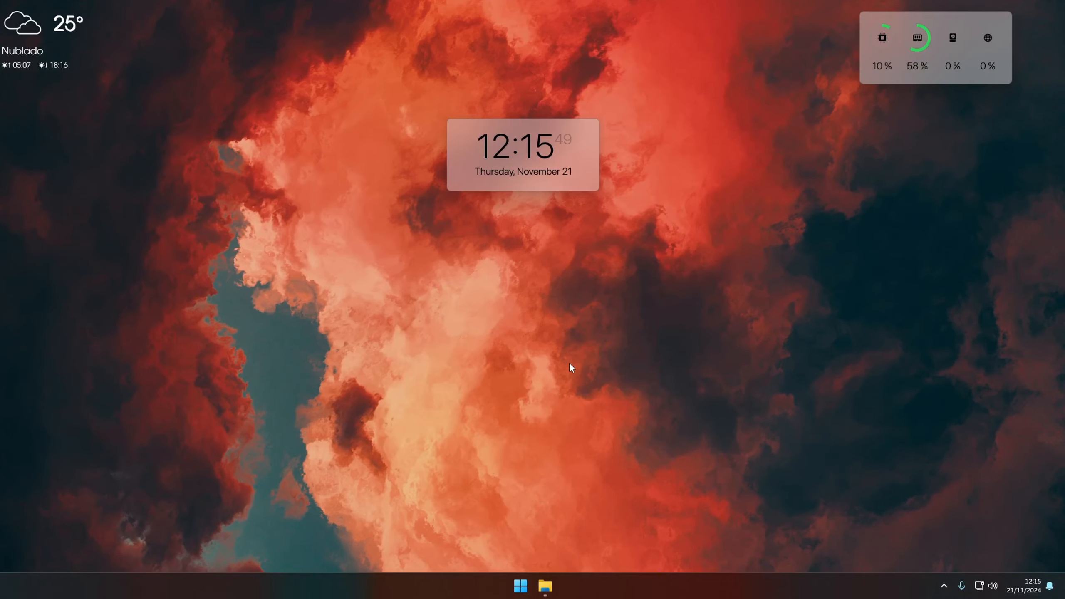
key("ctrl+shift+Escape")
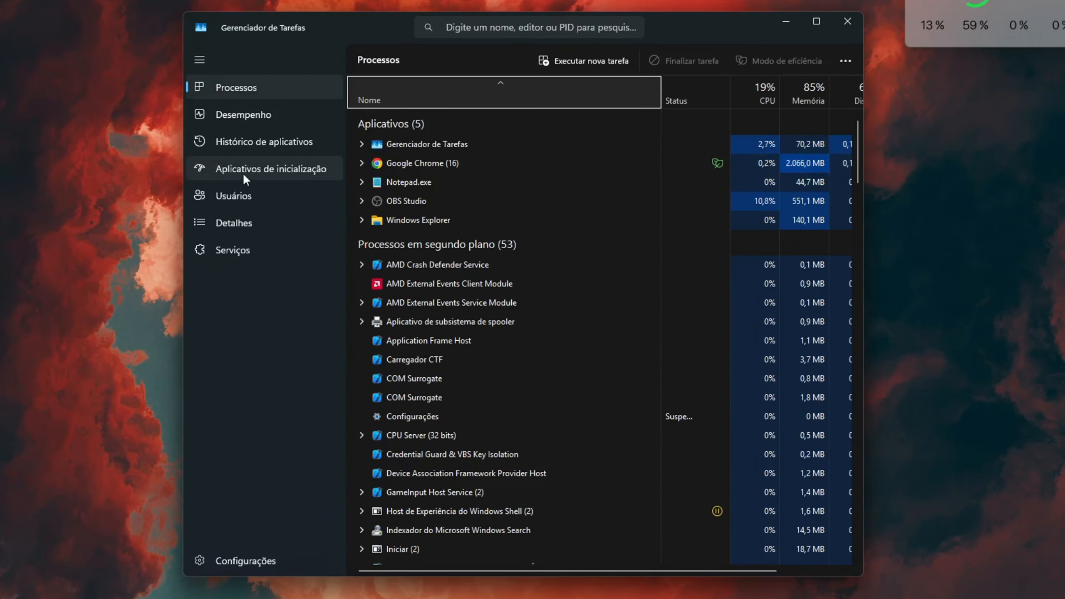
left_click(277, 168)
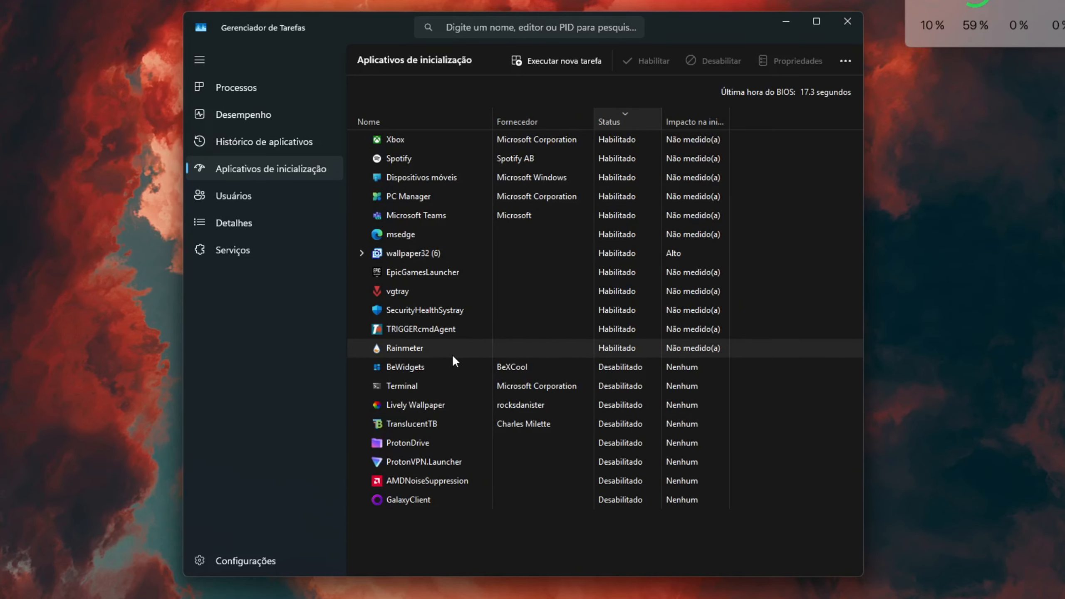
left_click(610, 118)
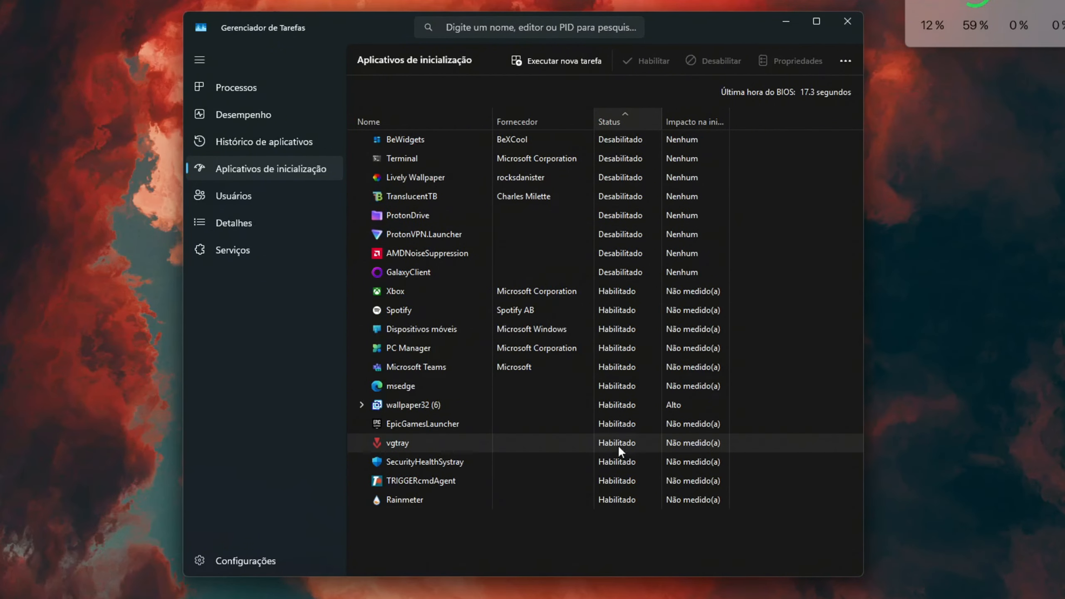
left_click(618, 115)
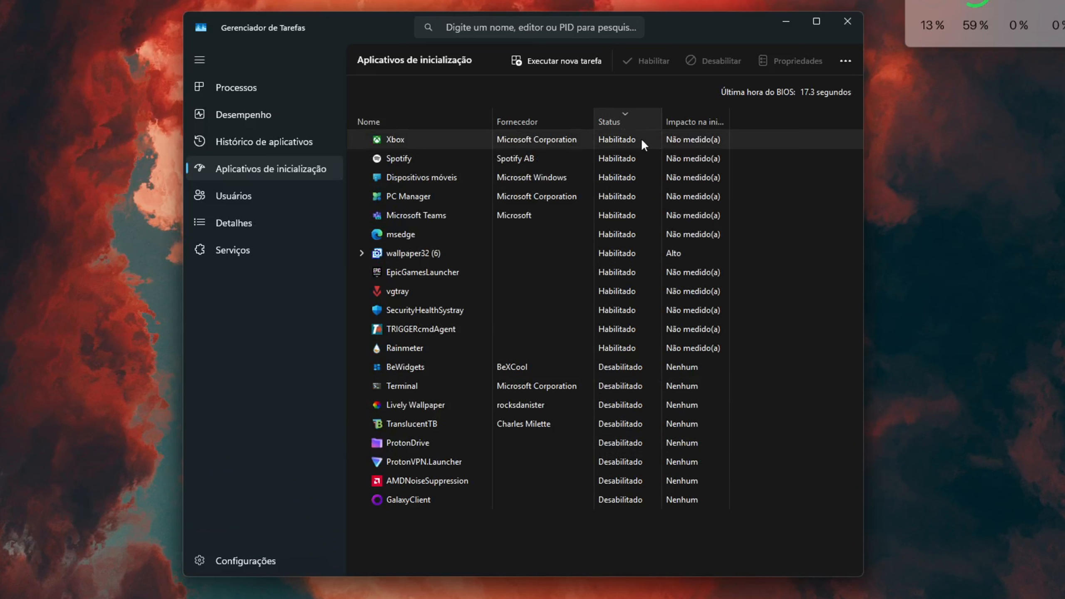
Disable all enabled startup apps except wallpaper32 and Rainmeter, including Xbox, Spotify, Dispositivos móveis, PC Manager and Microsoft Teams.
right_click(612, 138)
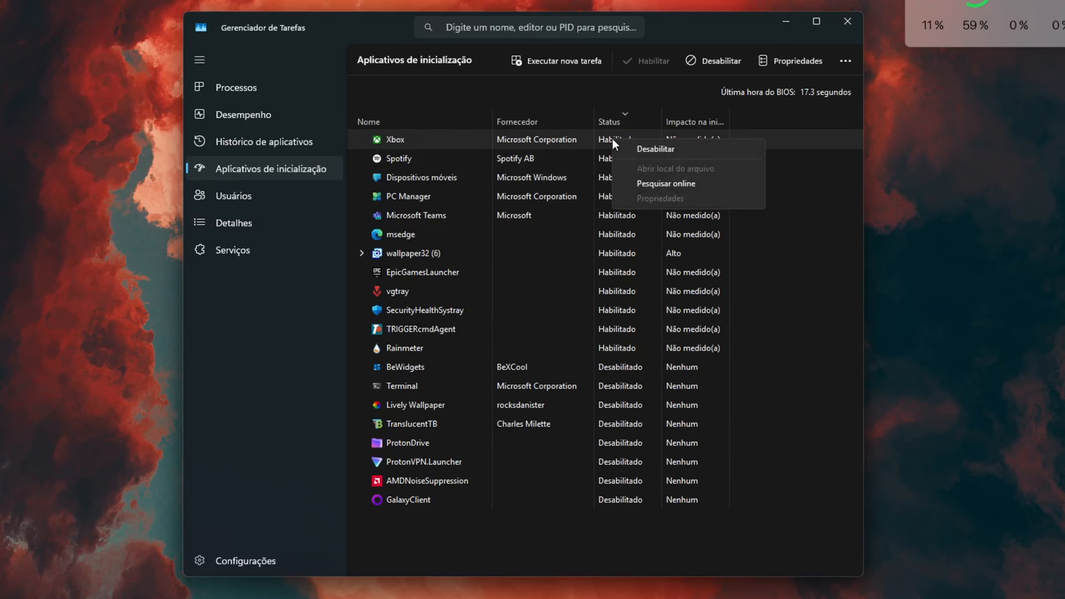
left_click(668, 149)
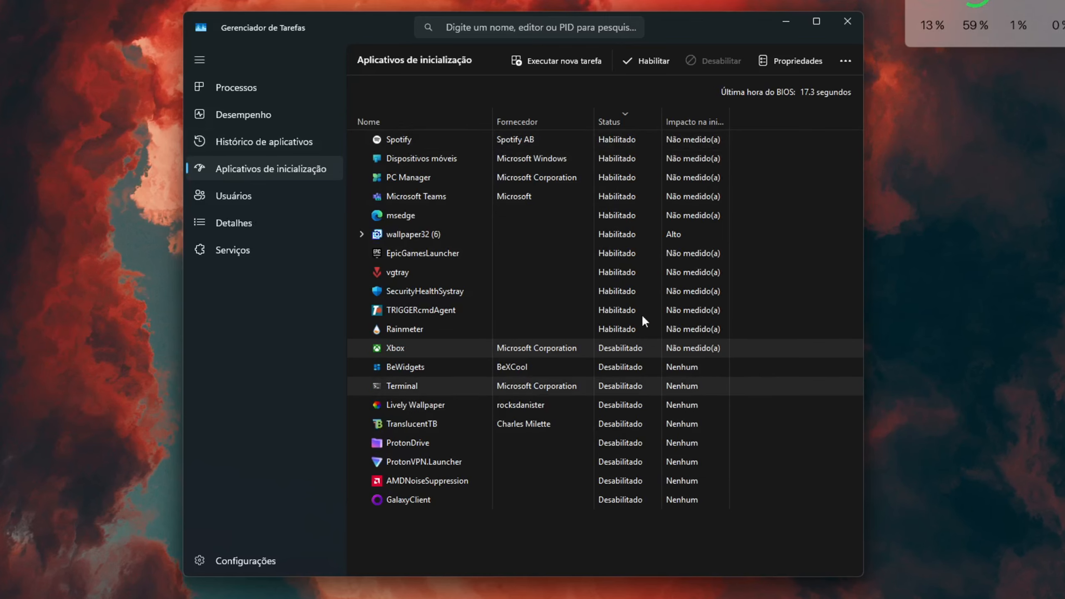
right_click(619, 137)
left_click(658, 147)
right_click(621, 147)
left_click(657, 158)
right_click(602, 161)
left_click(644, 170)
right_click(608, 161)
left_click(645, 169)
left_click(794, 271)
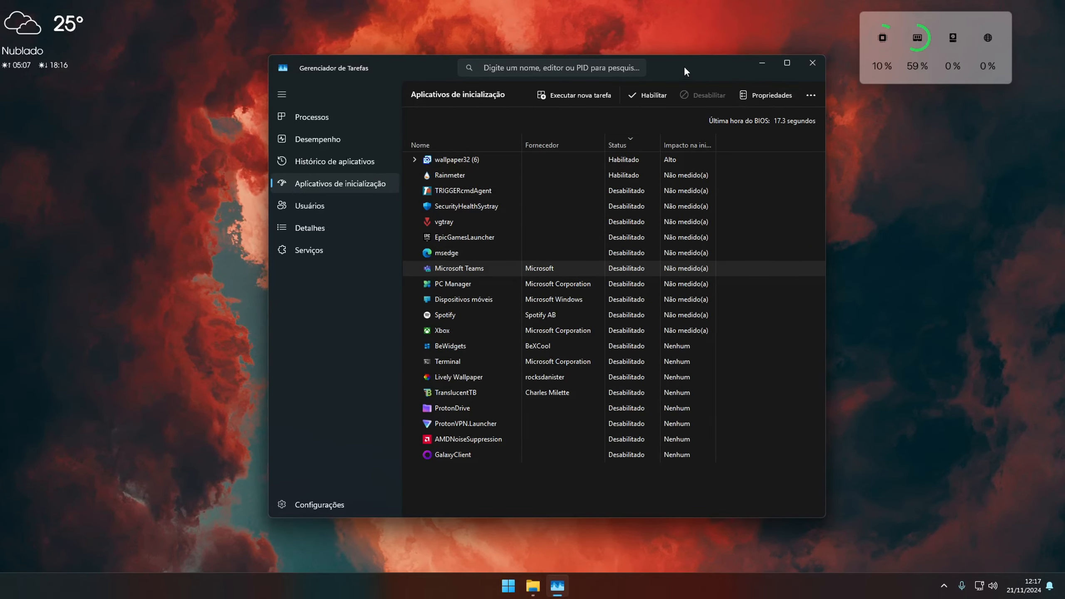
Move the Task Manager window off the desktop clock widget, nudge the widget slightly, and put the window back.
left_click_drag(684, 66, 683, 417)
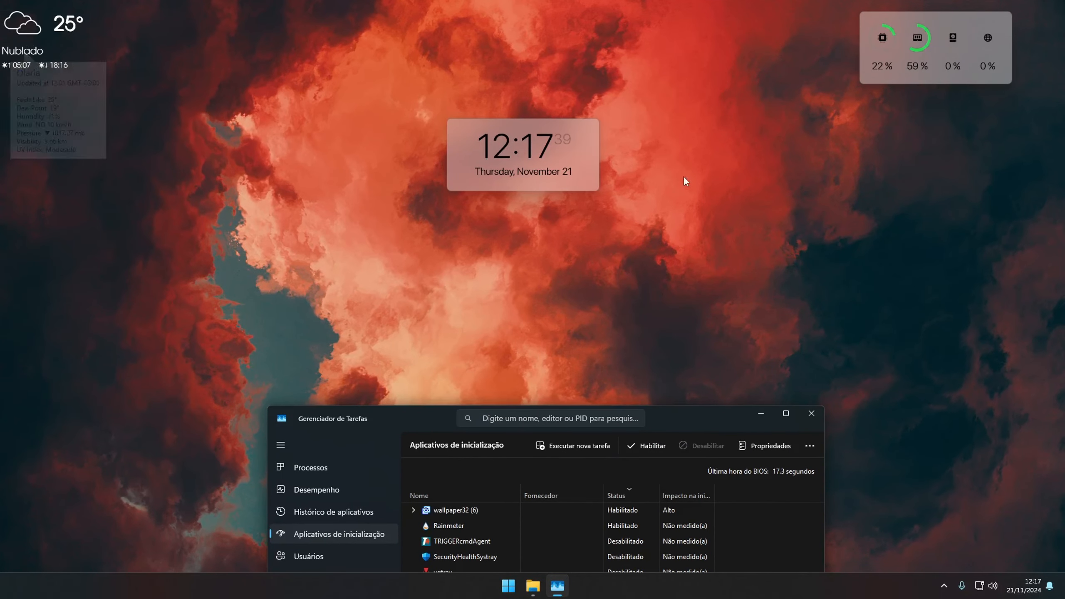
mouse_move(505, 177)
left_mouse_down()
mouse_move(486, 154)
mouse_move(498, 161)
left_mouse_up()
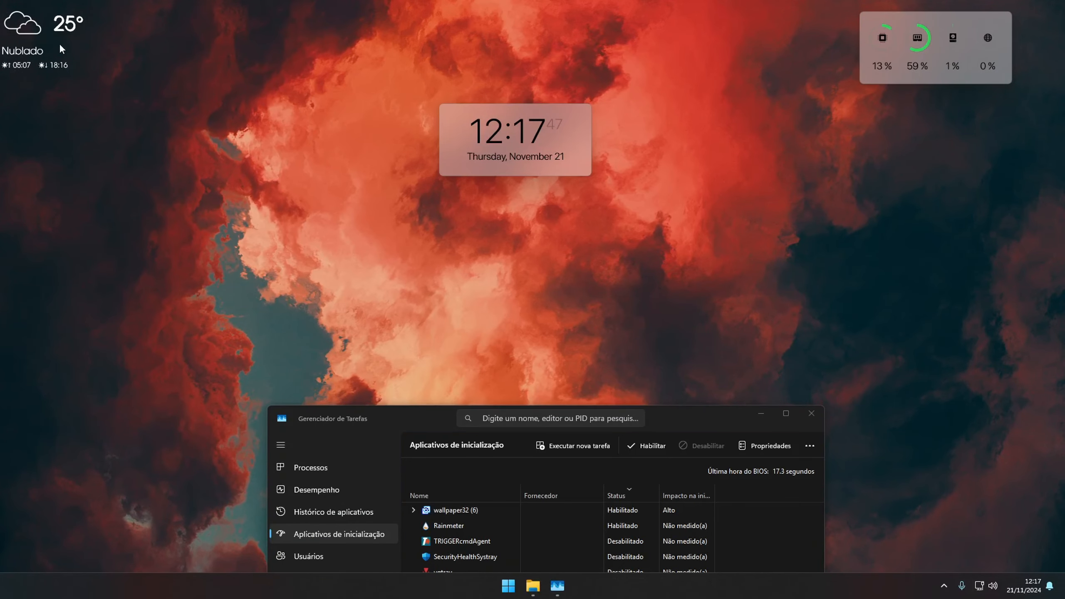
left_click_drag(691, 413, 670, 86)
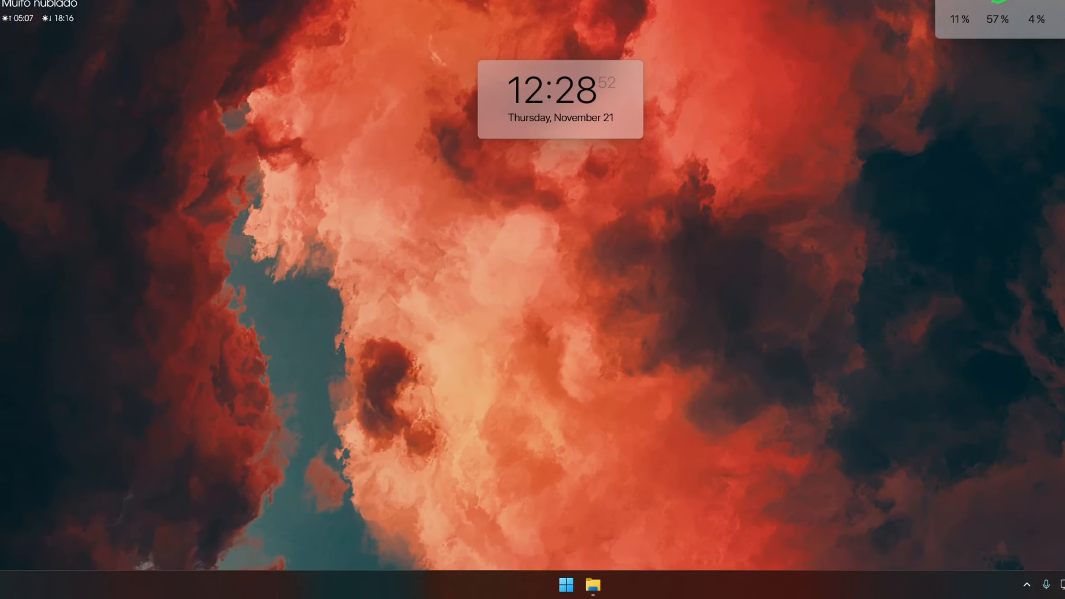
Run cleanmgr for drive C: and rescan the drive with system files included.
key("super+r")
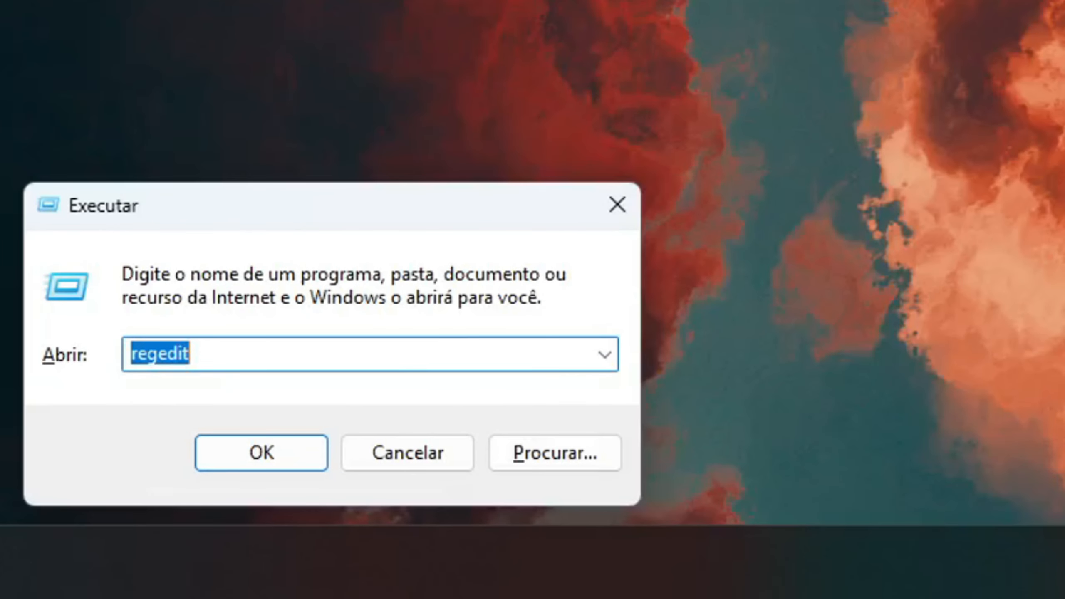
left_click_drag(281, 359, 33, 358)
type("cleanmgr")
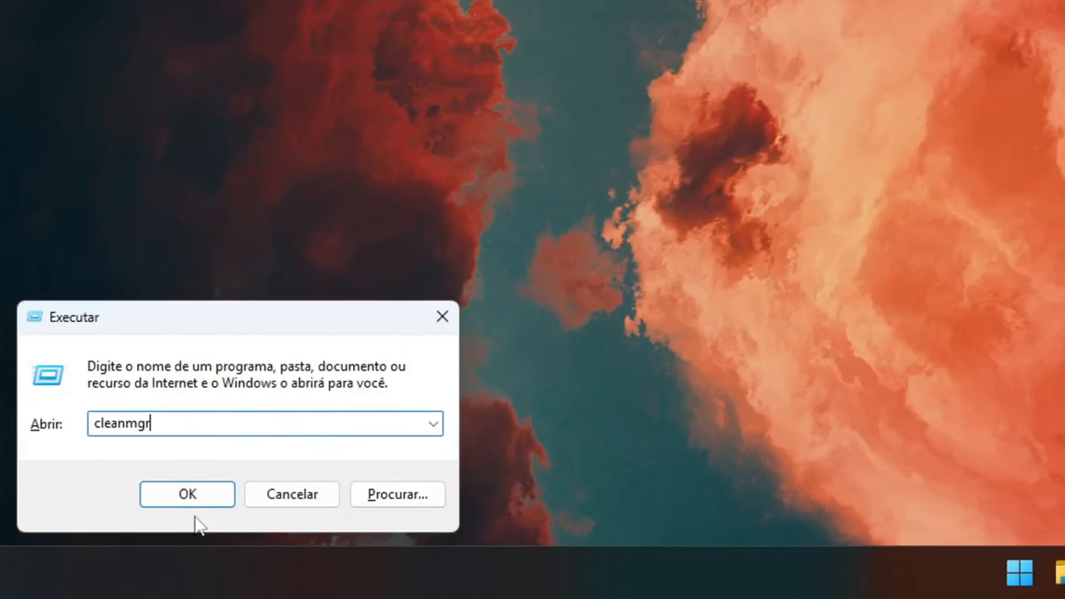
left_click(264, 460)
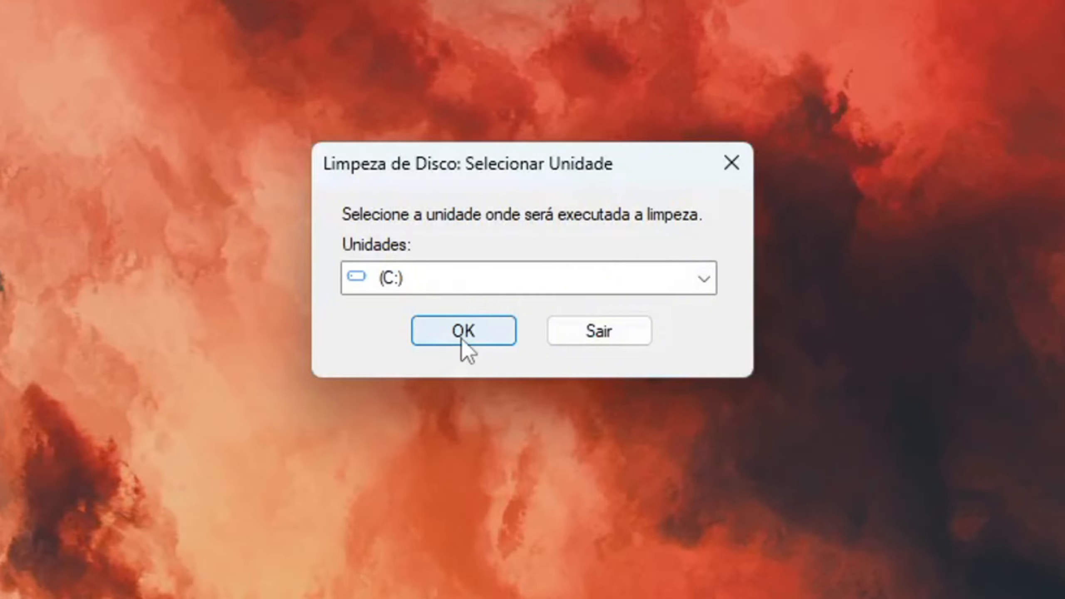
left_click(461, 338)
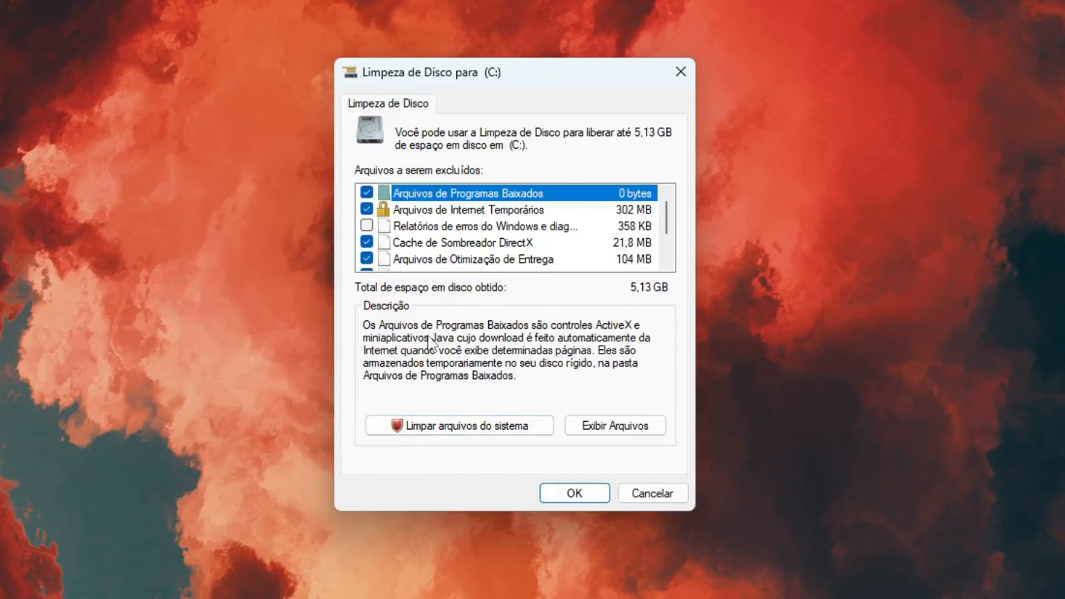
left_click(493, 427)
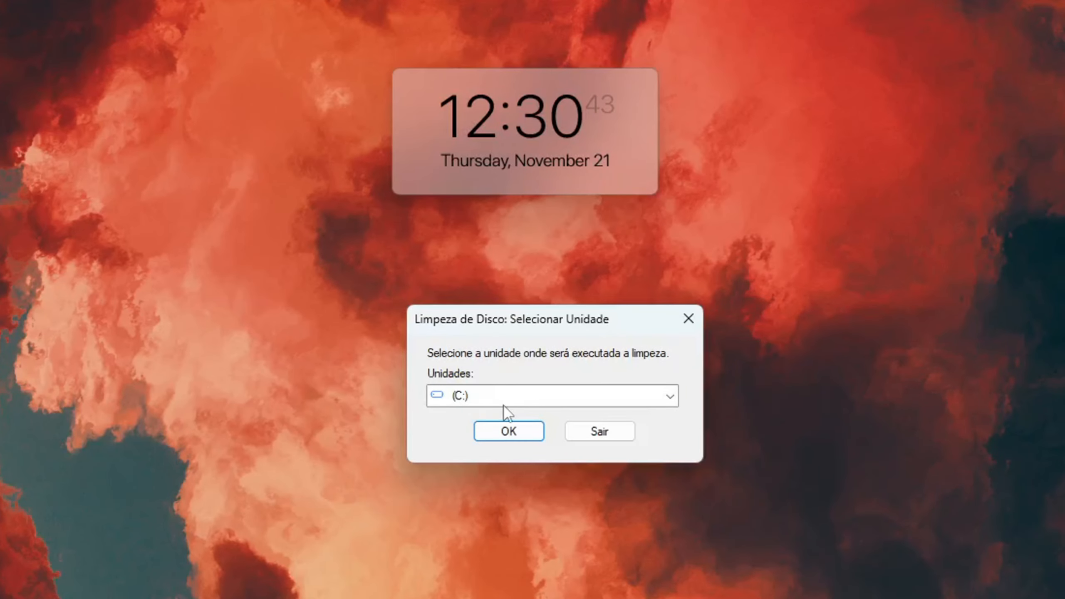
left_click(509, 430)
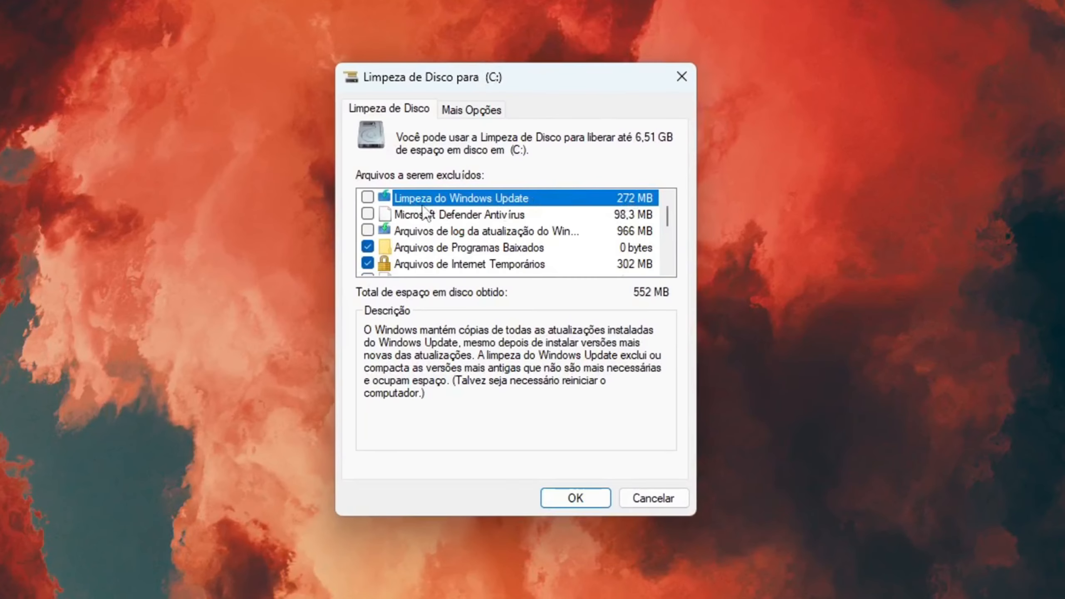
Include Limpeza do Windows Update, Lixeira and Arquivos de Recursos de Idioma in the cleanup and permanently delete the selected files.
left_click(370, 195)
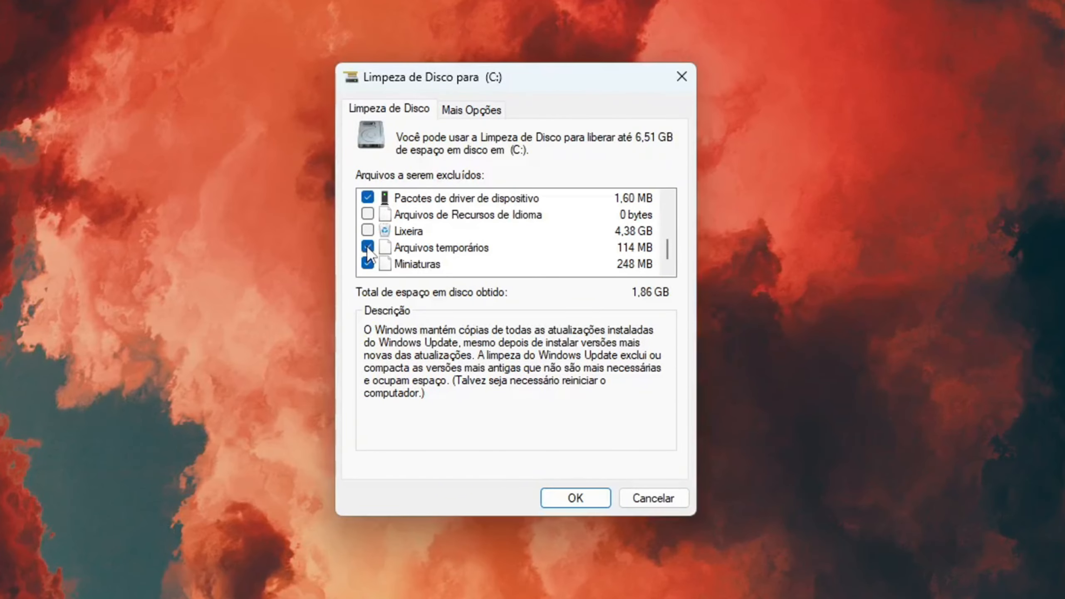
left_click(368, 231)
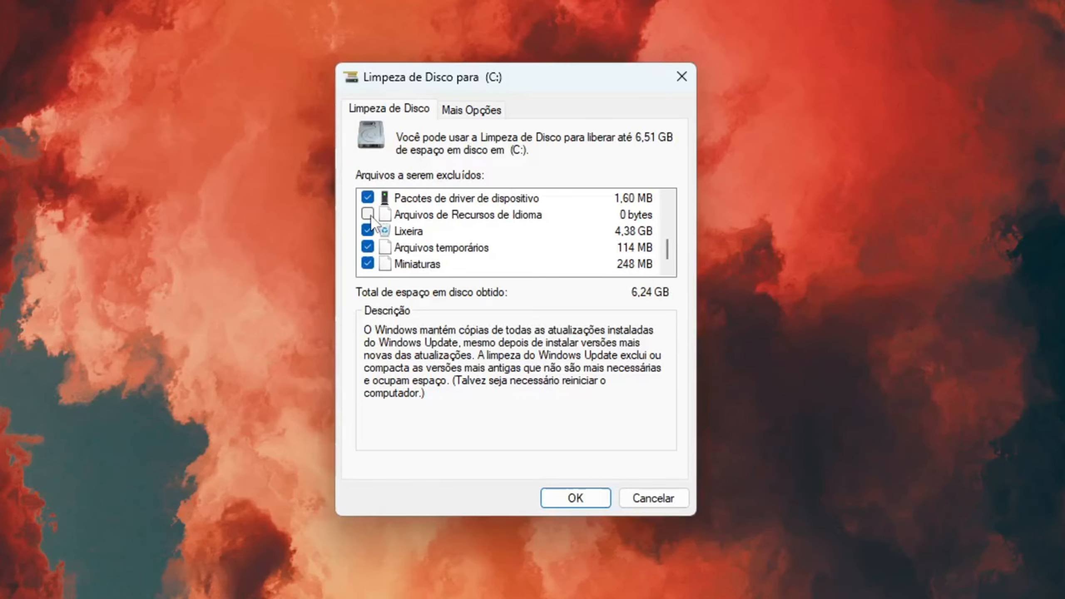
left_click(369, 215)
scroll(460, 275, "up", 3)
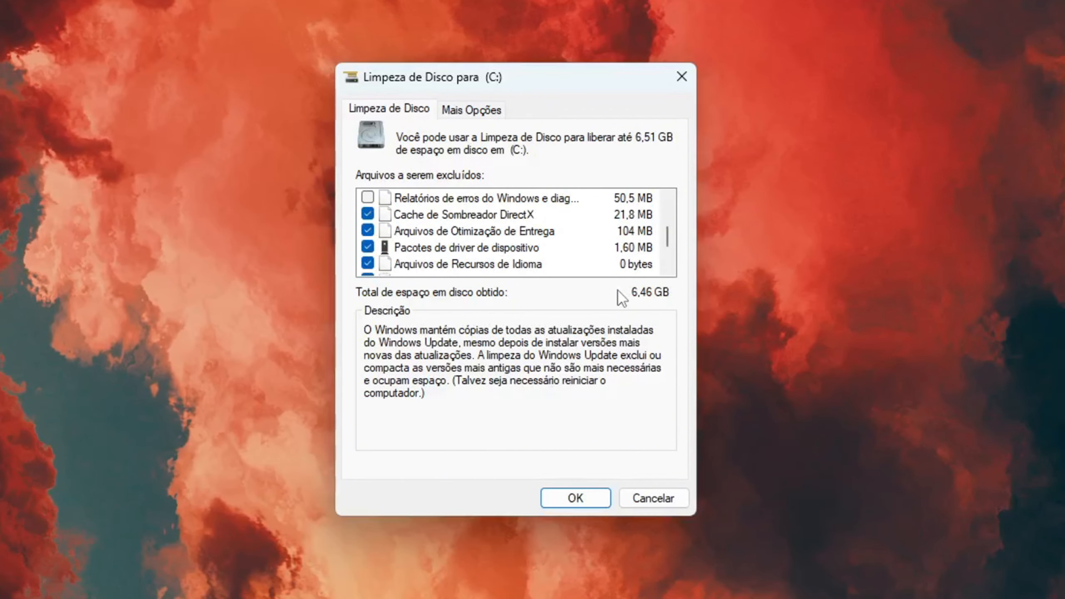
left_click(573, 501)
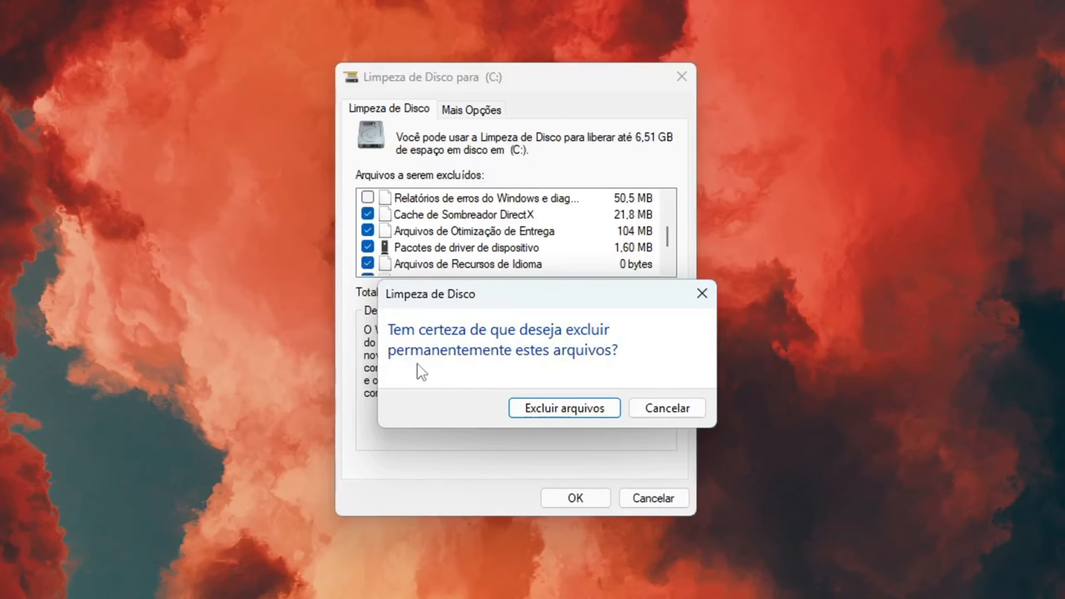
left_click(556, 409)
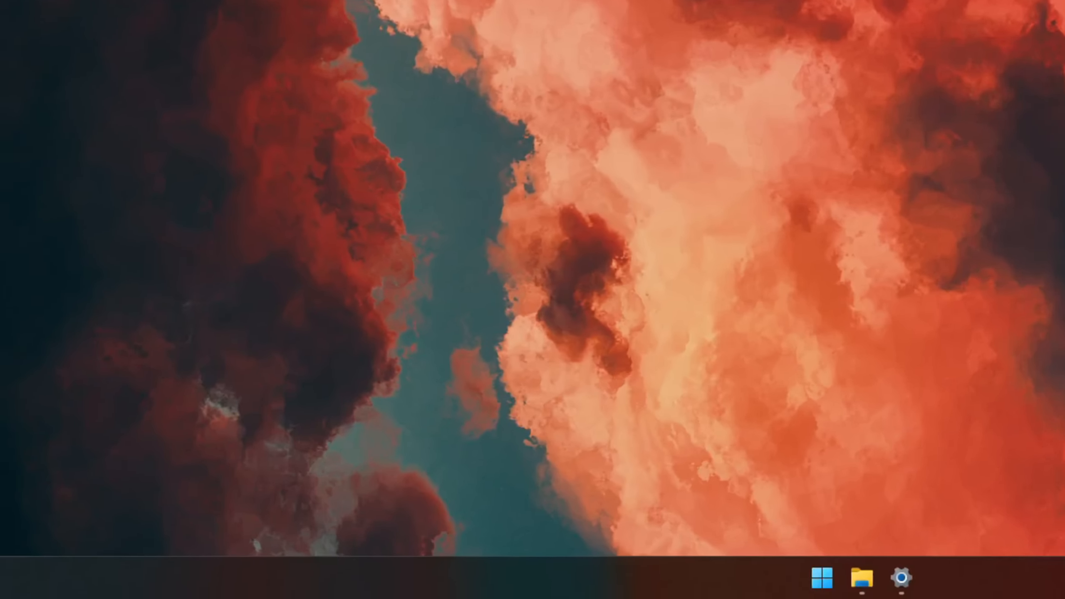
Run sysdm.cpl and open the performance settings from the advanced system properties.
key("super+r")
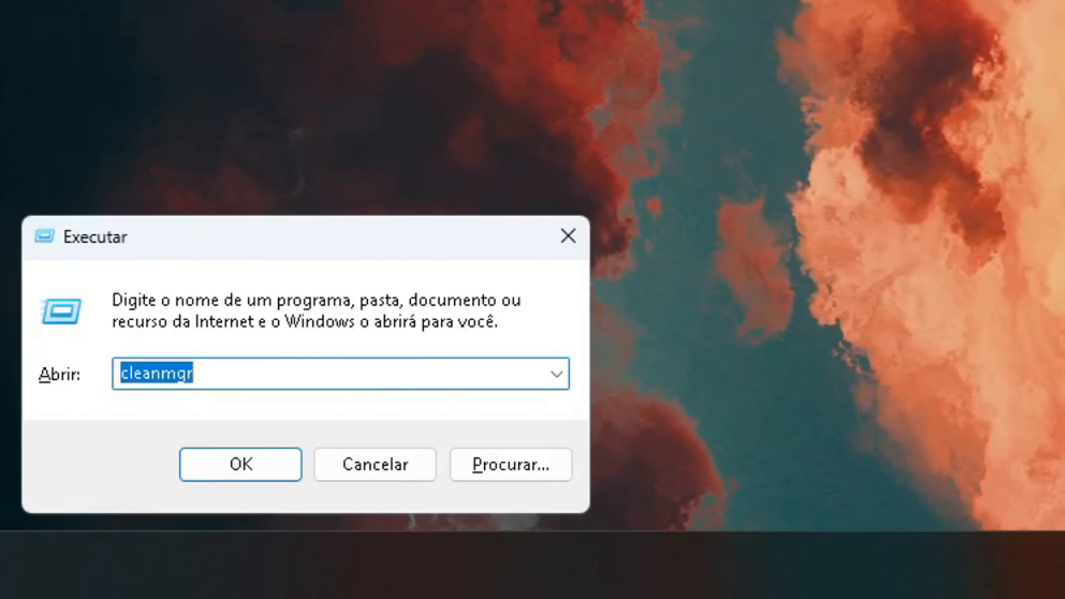
left_click(285, 376)
left_click_drag(285, 376, 66, 375)
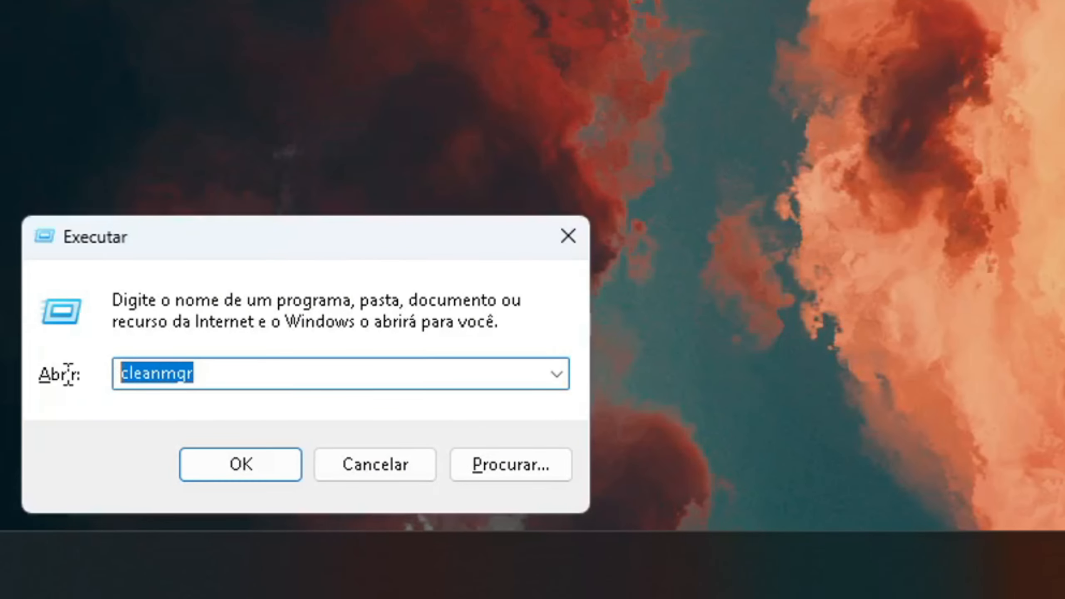
type("sysdm.cpl")
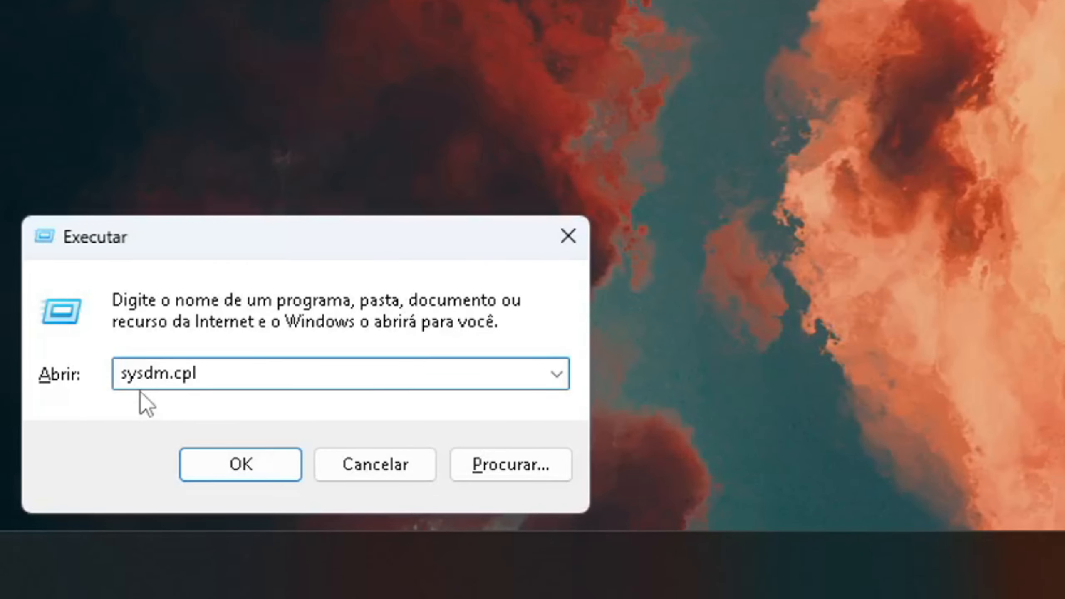
left_click(259, 455)
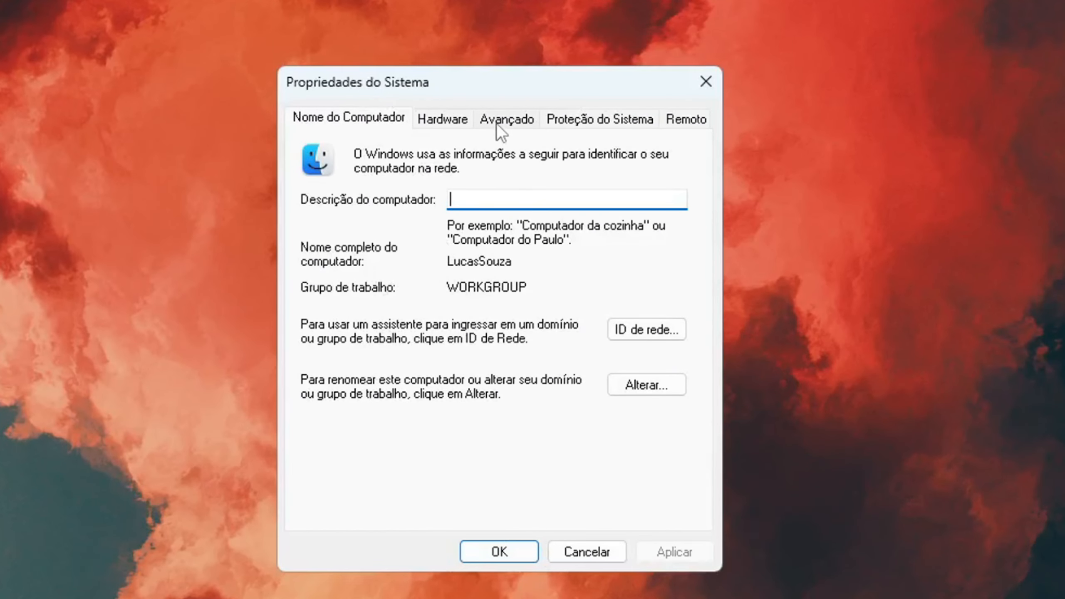
left_click(496, 122)
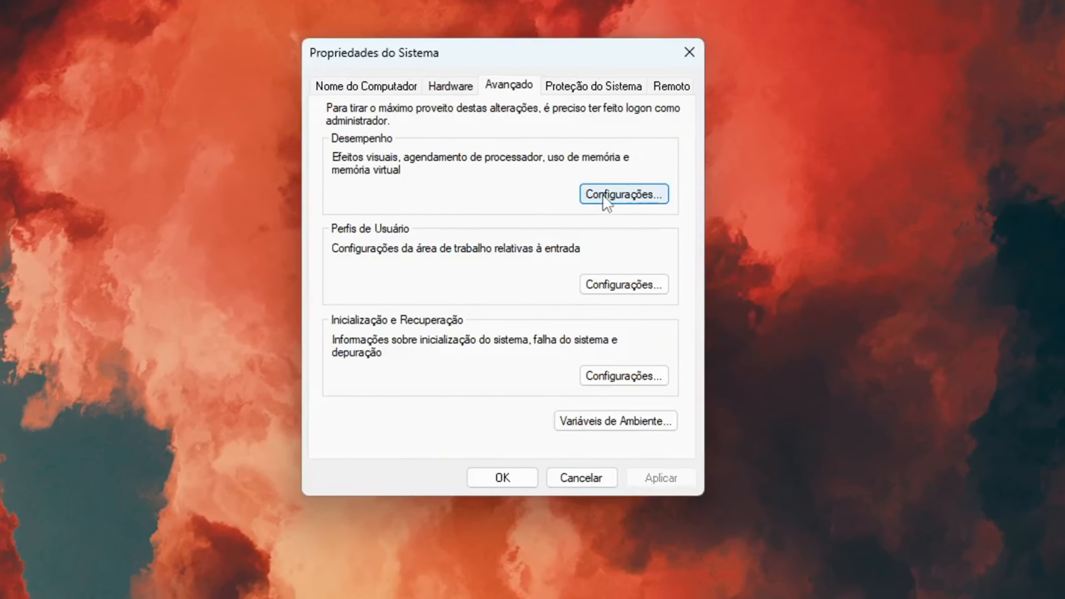
left_click(608, 237)
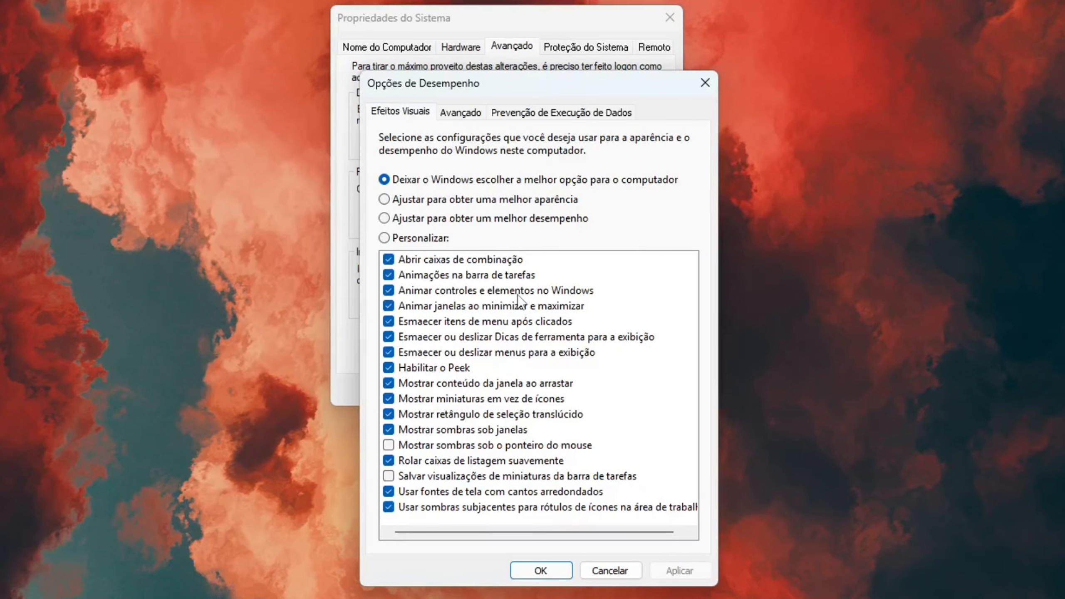
Try the best-performance preset and a custom mix of visual effects, reselect the preset, and close the performance options without applying.
left_click(384, 219)
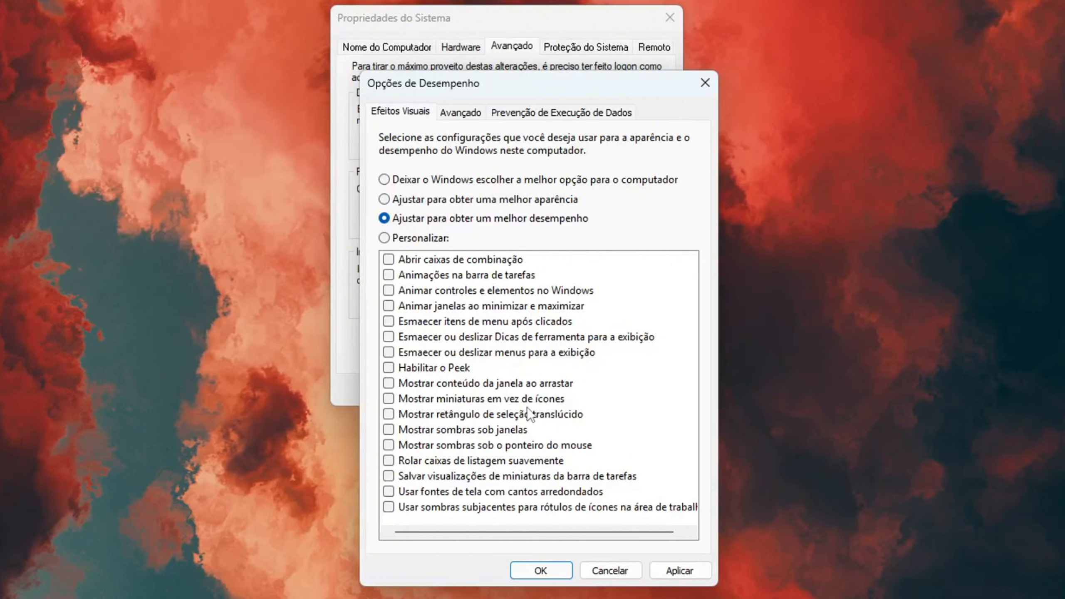
left_click(388, 260)
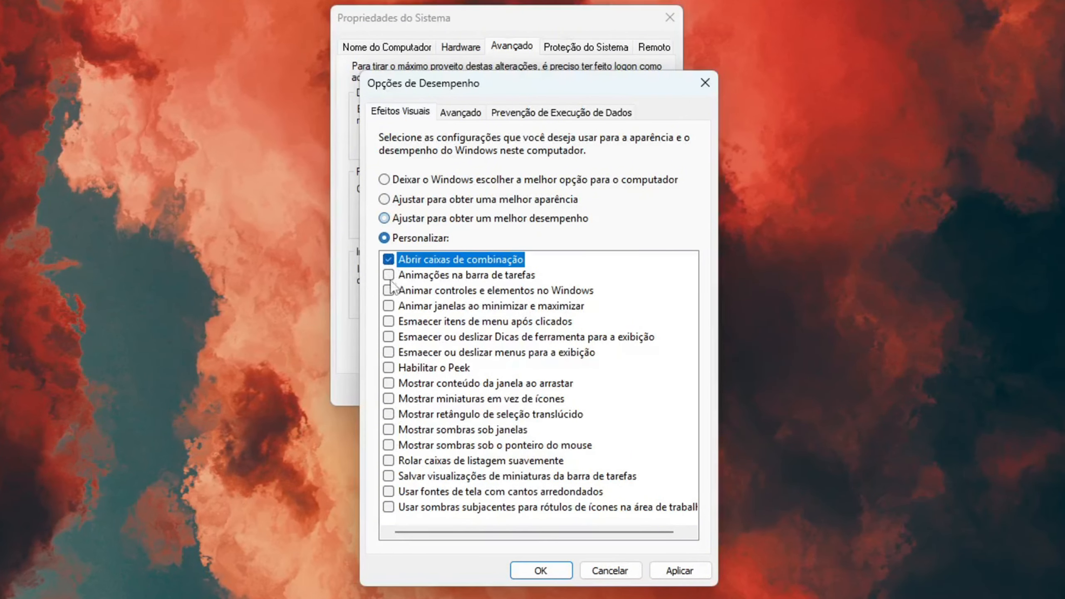
left_click(388, 275)
left_click(388, 259)
left_click(388, 291)
left_click(388, 321)
left_click(388, 337)
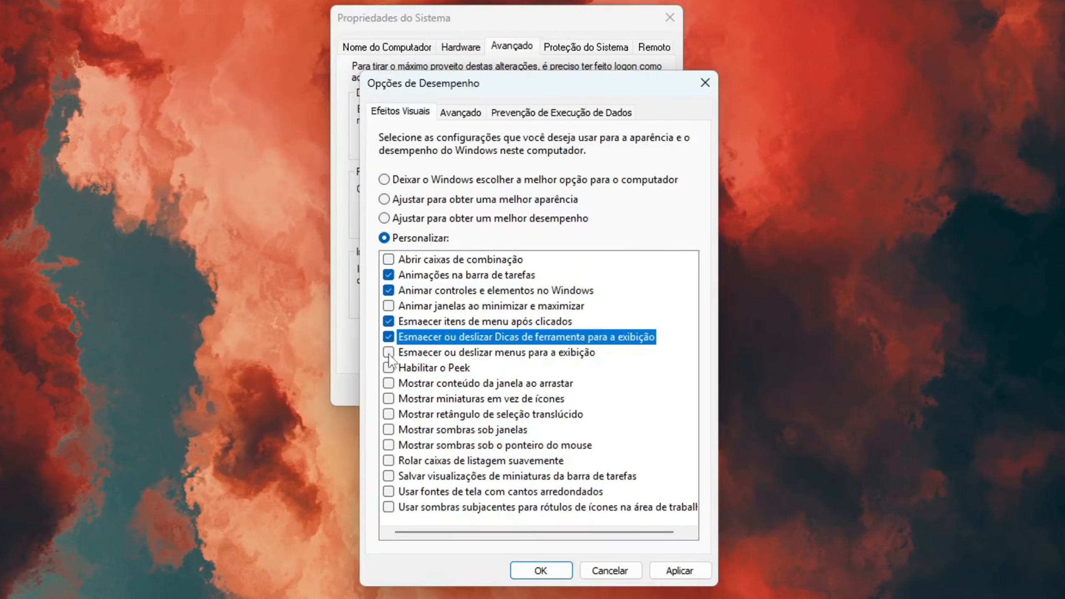
left_click(389, 219)
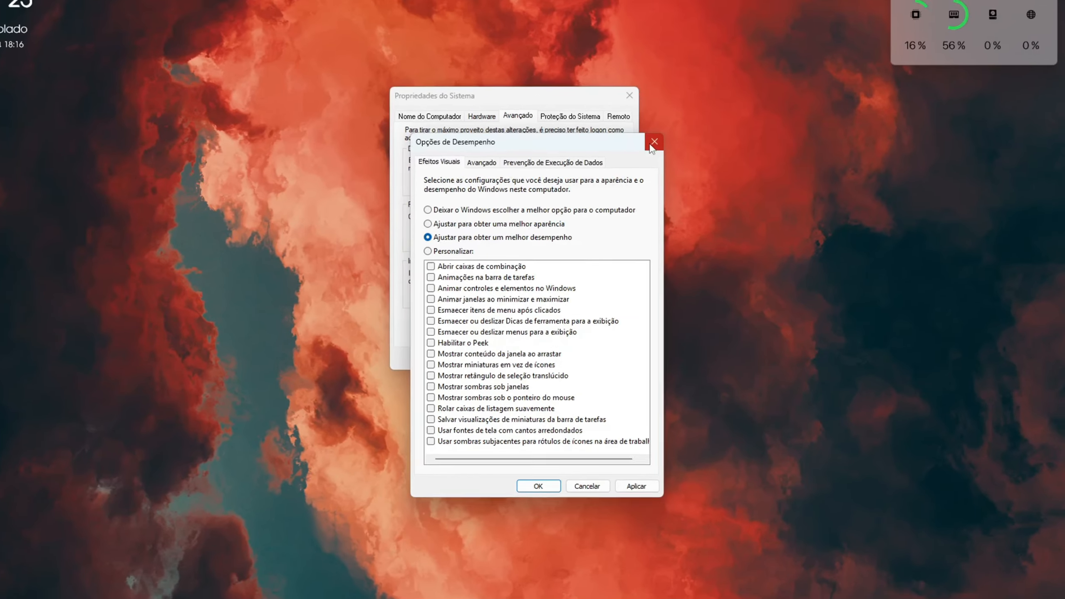
left_click(670, 123)
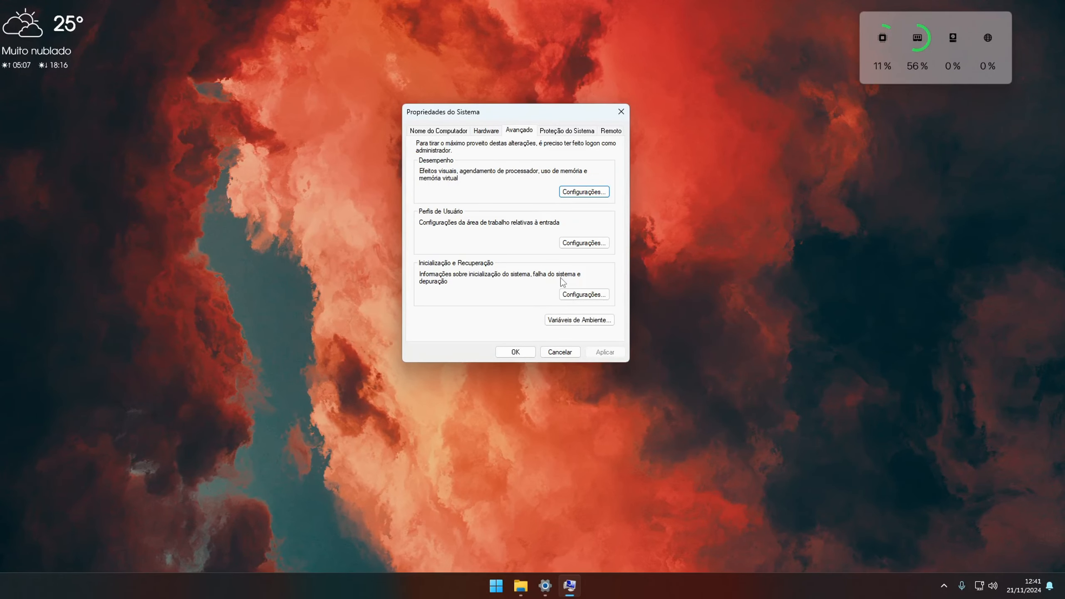
Open and close the Start menu and File Explorer repeatedly to examine their animations with the current visual effects.
key("super")
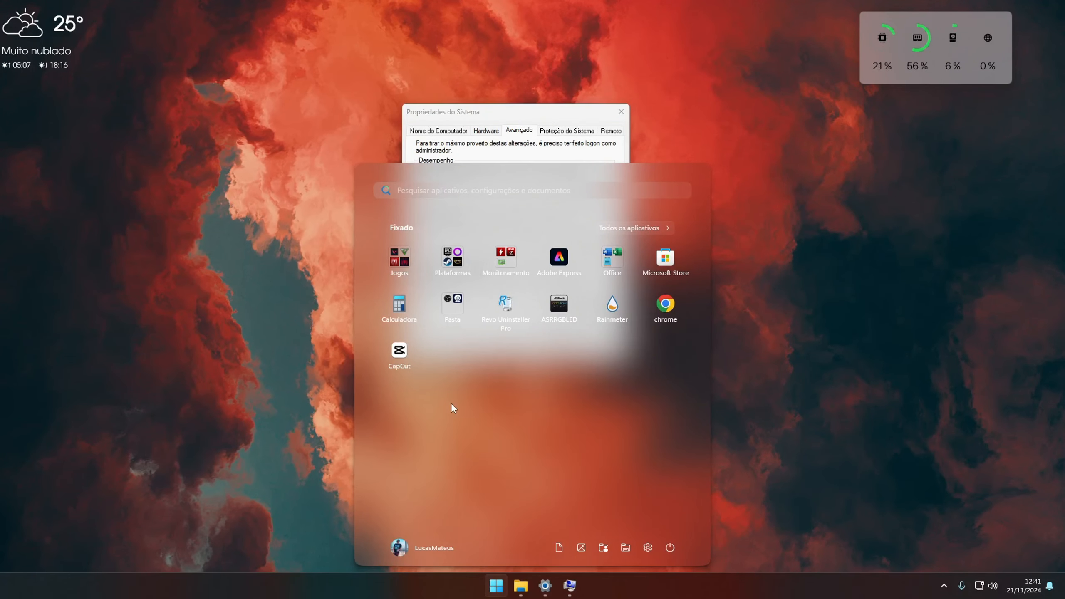
key("super")
key("super")
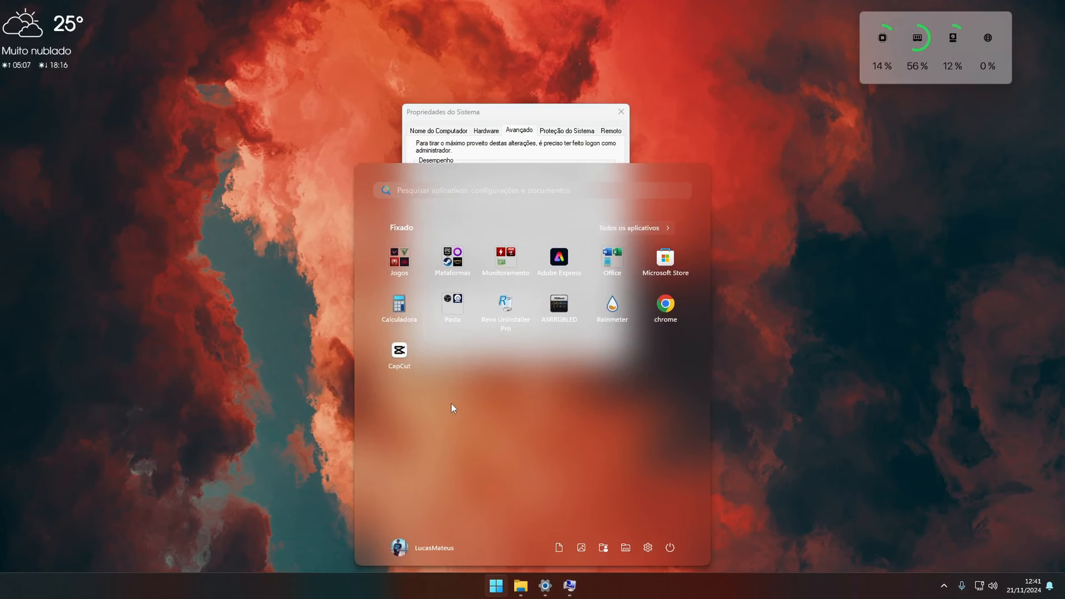
key("super")
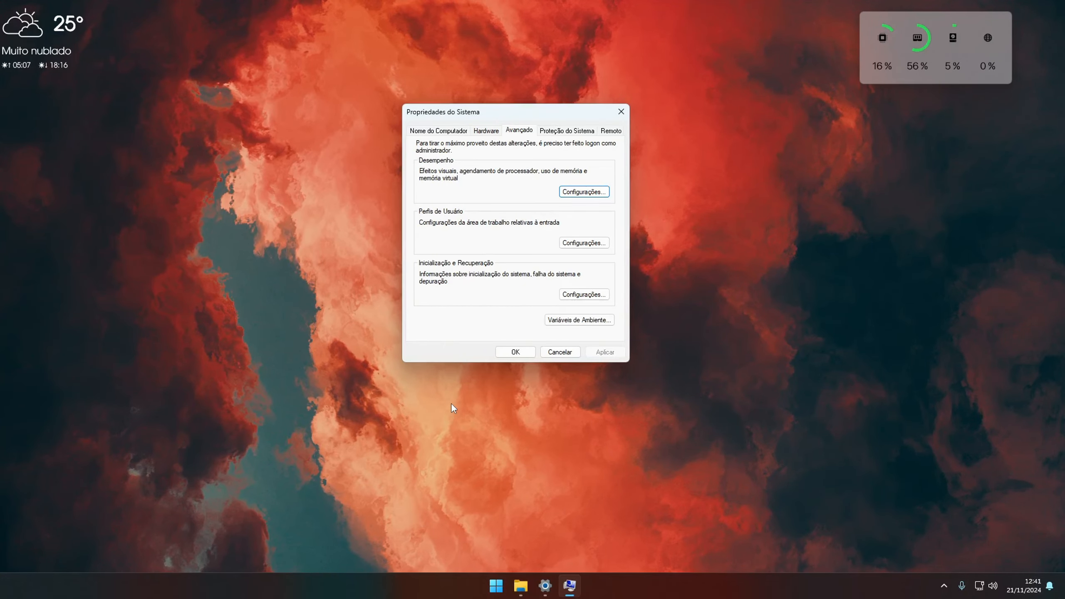
key("super")
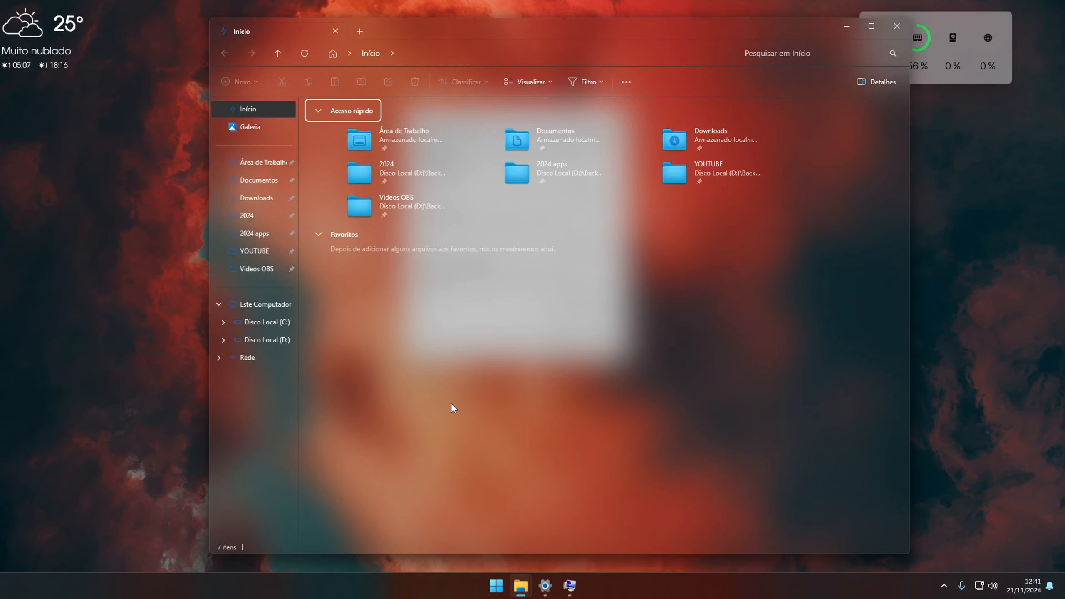
left_click(895, 27)
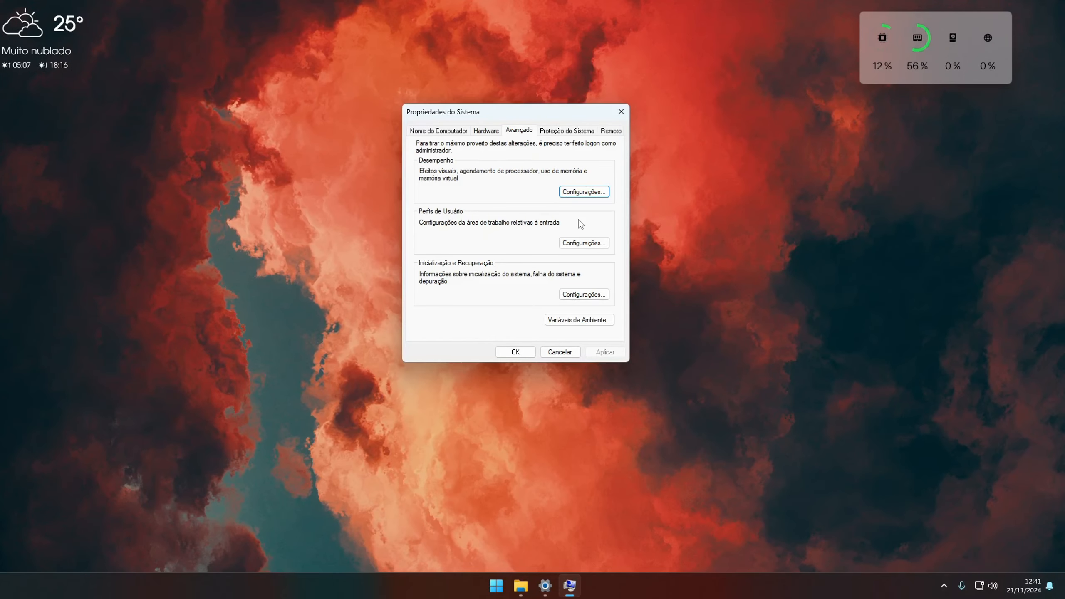
key("super")
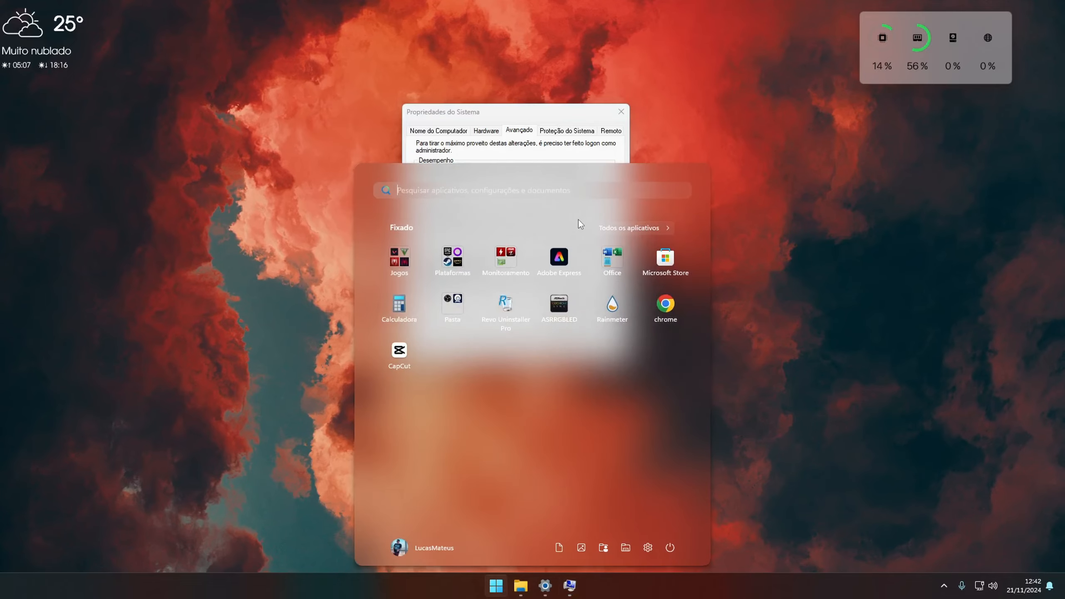
key("super")
Reopen the performance options, apply the "Ajustar para obter um melhor desempenho" preset, and confirm the dialog.
key("Return")
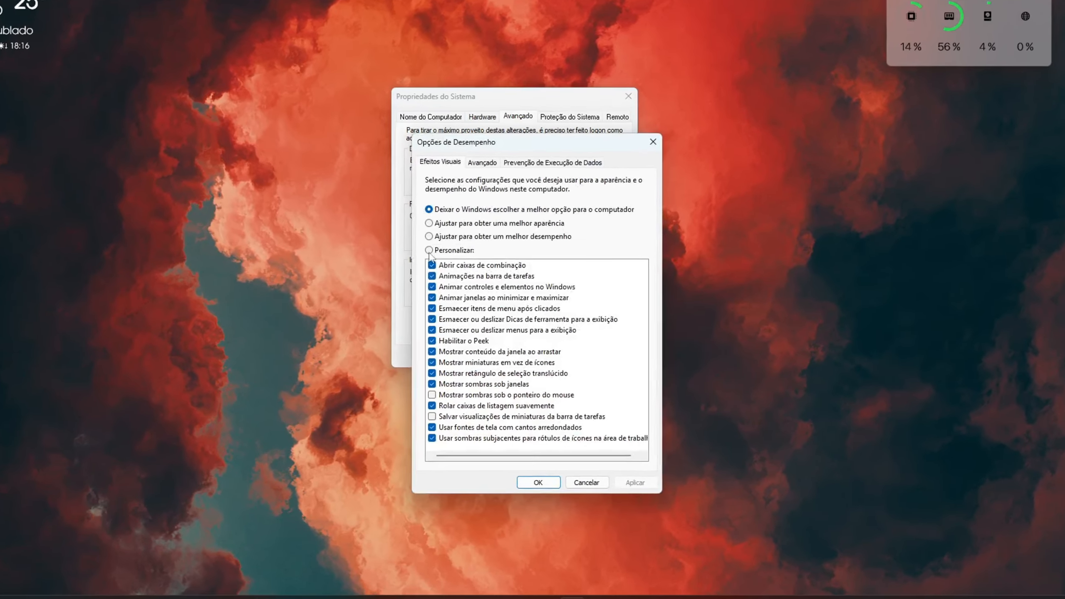
left_click(473, 243)
left_click(665, 535)
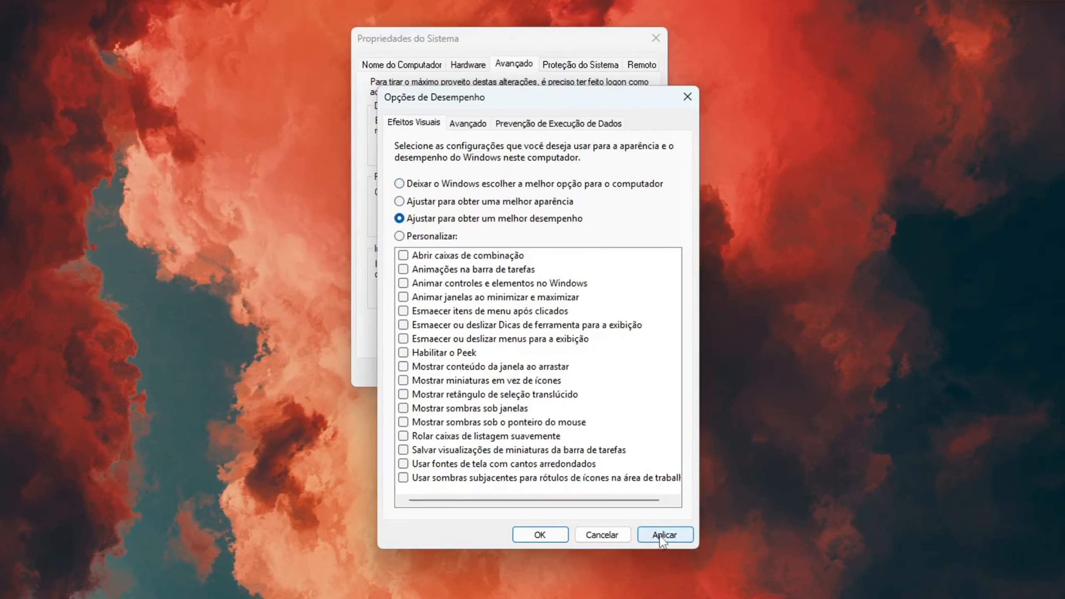
left_click(540, 535)
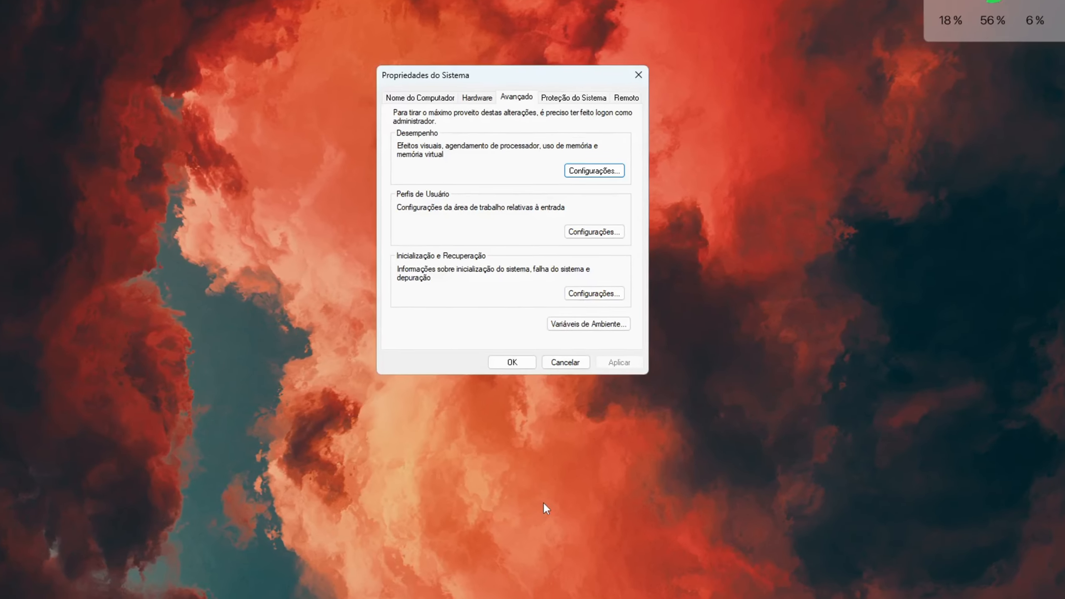
Open and close the Start menu and File Explorer again to compare their response under the best-performance preset.
key("super")
key("super")
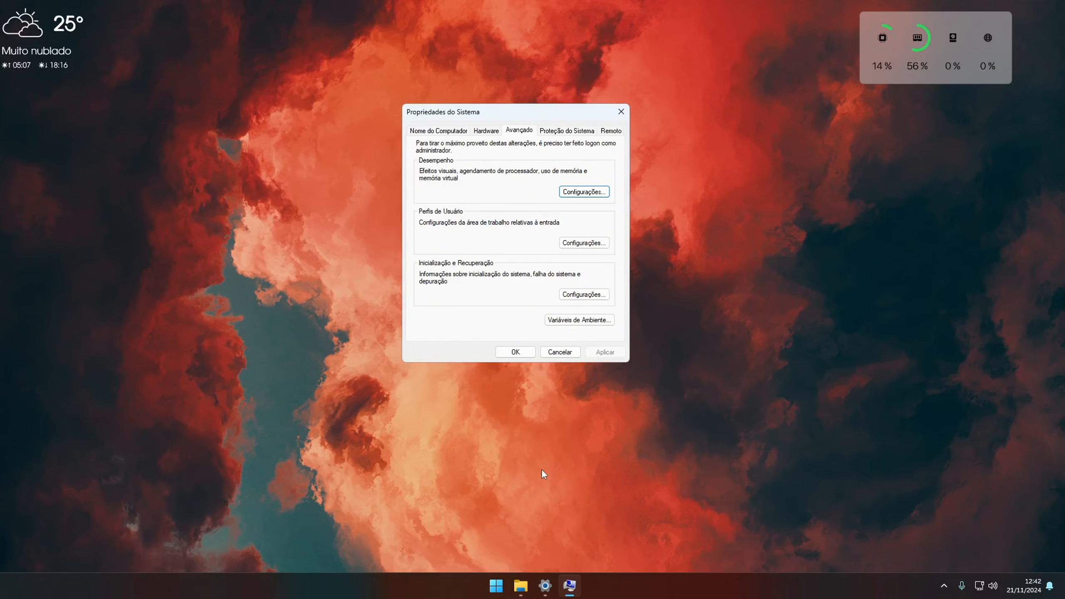
key("super")
key("super")
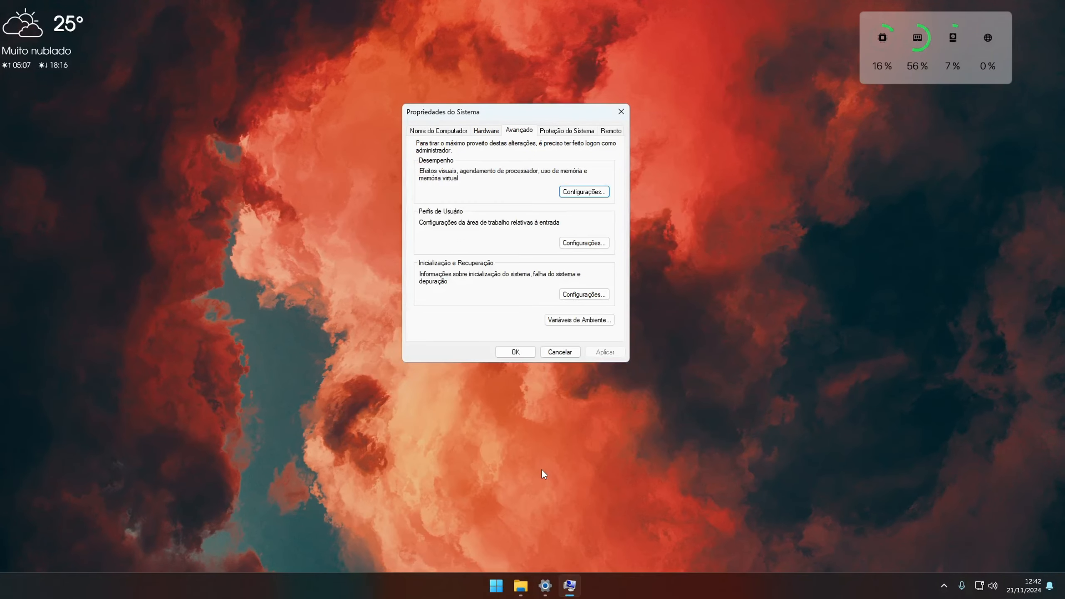
key("super+e")
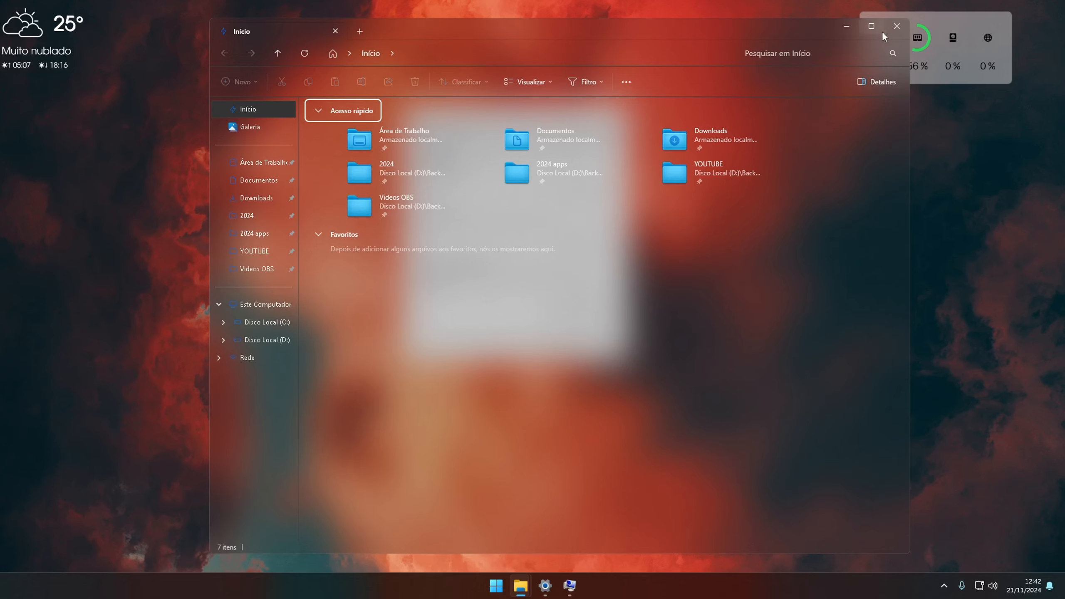
left_click(896, 27)
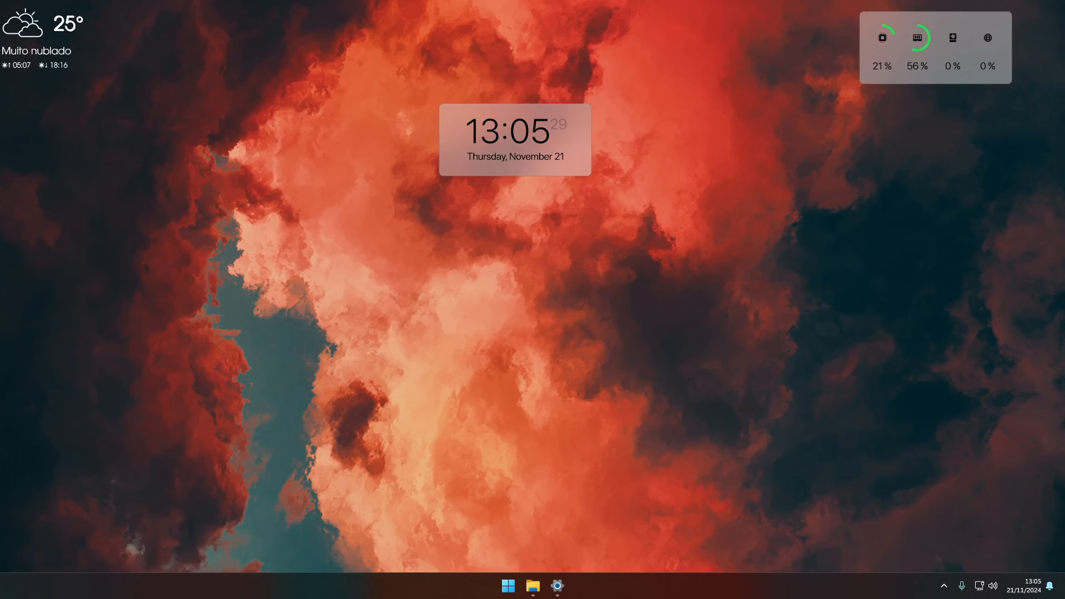
Run sysdm.cpl and open the virtual memory settings from the advanced performance options.
key("super+r")
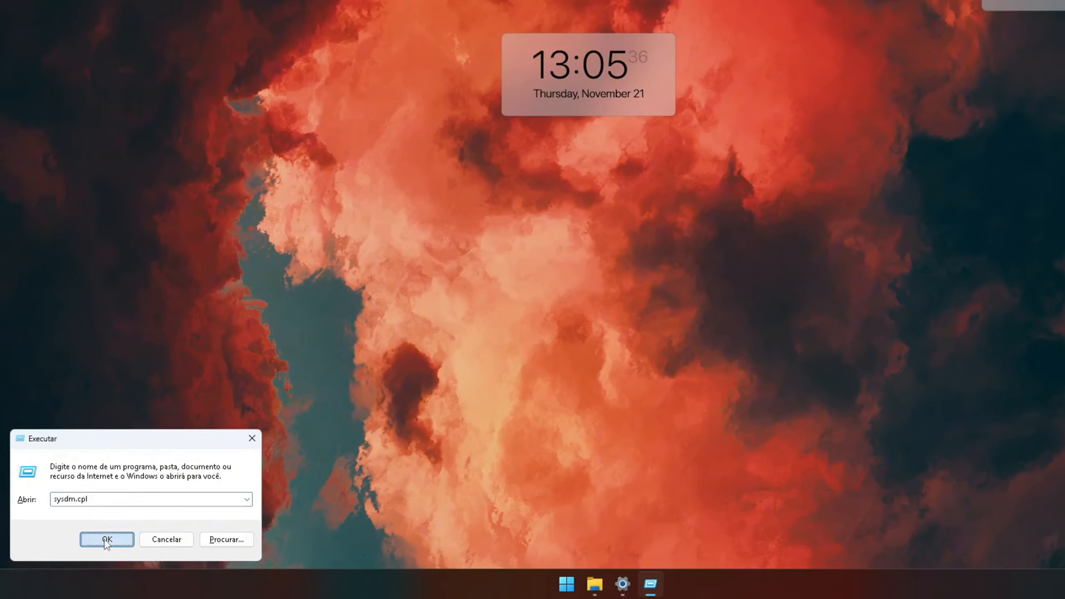
left_click(145, 518)
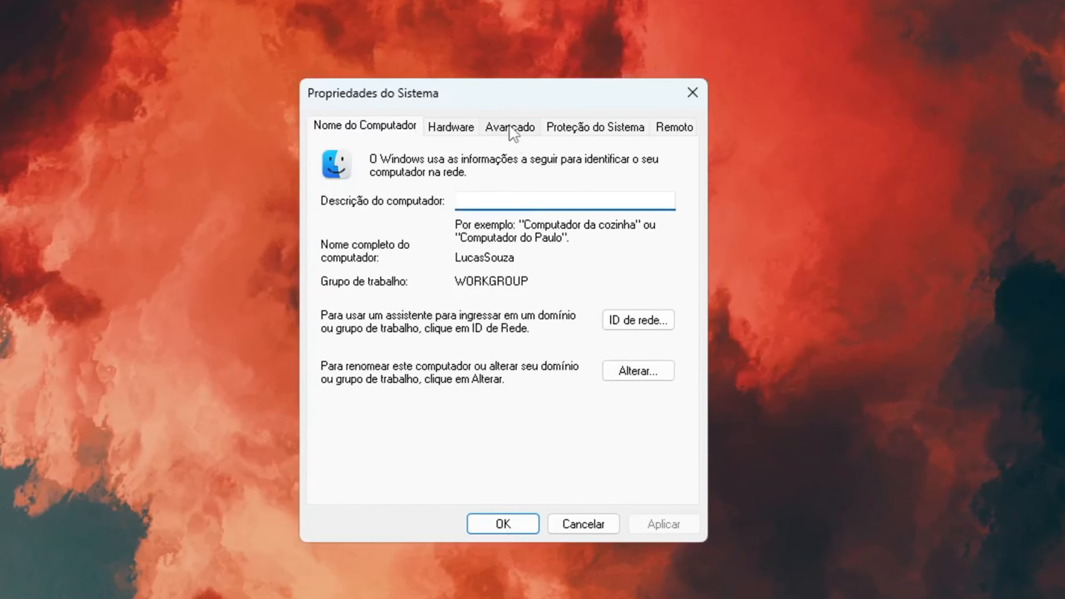
left_click(518, 113)
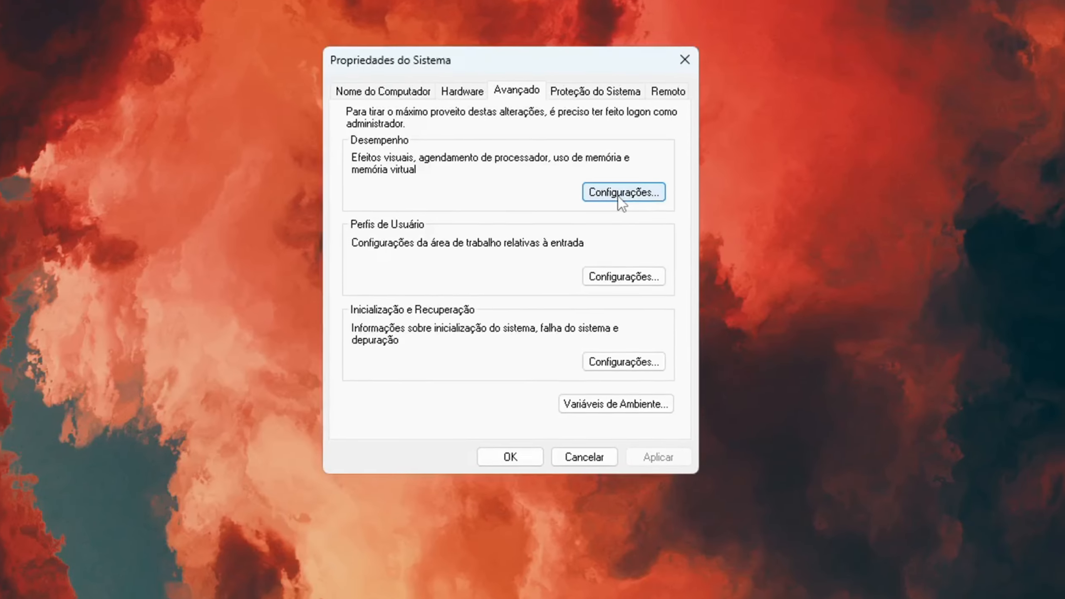
left_click(627, 241)
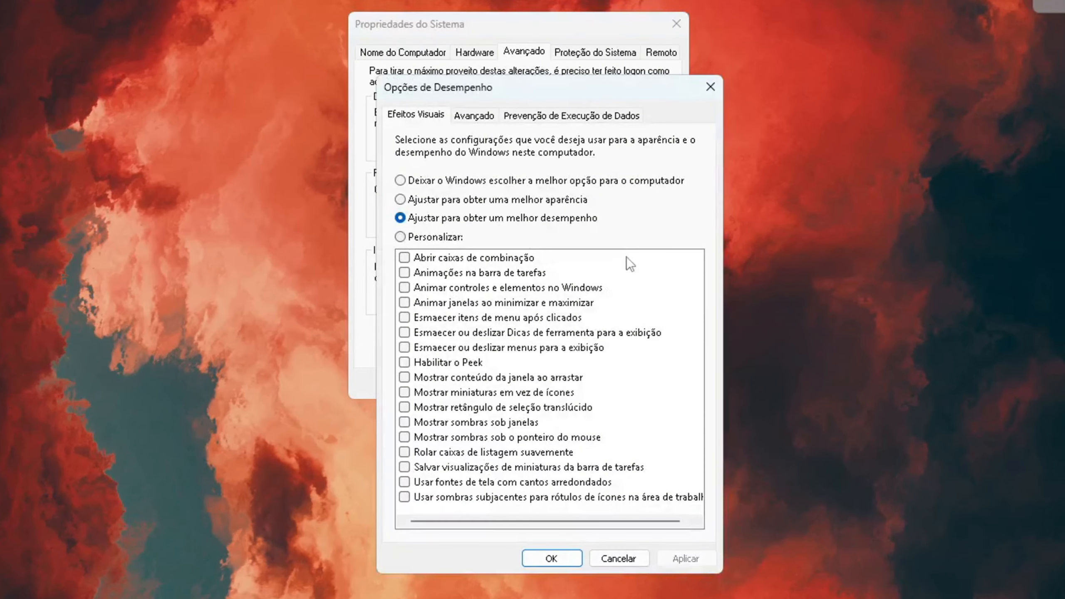
left_click(475, 118)
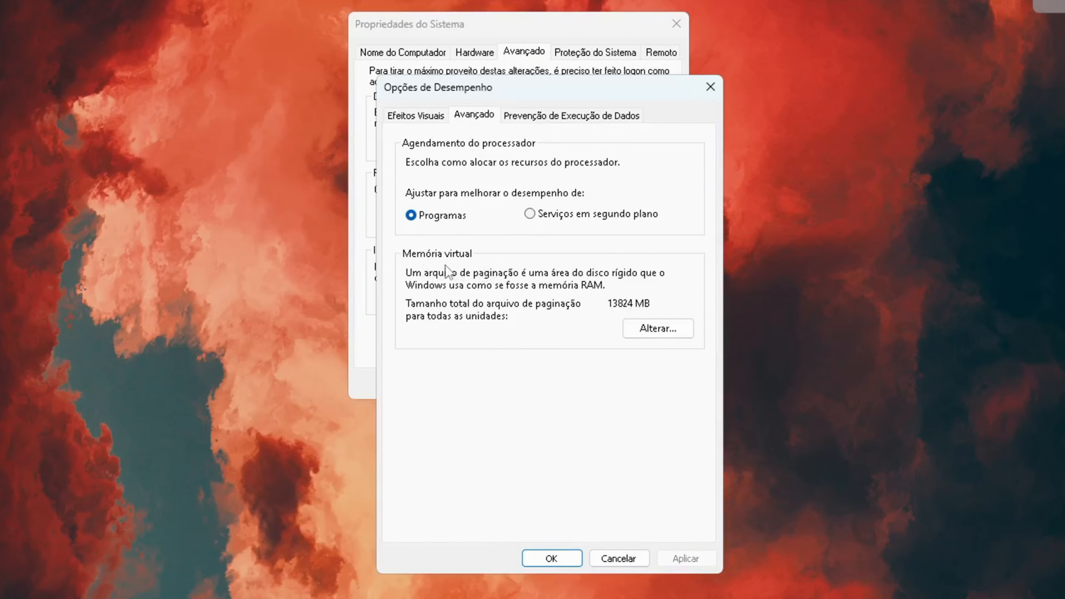
left_click(651, 331)
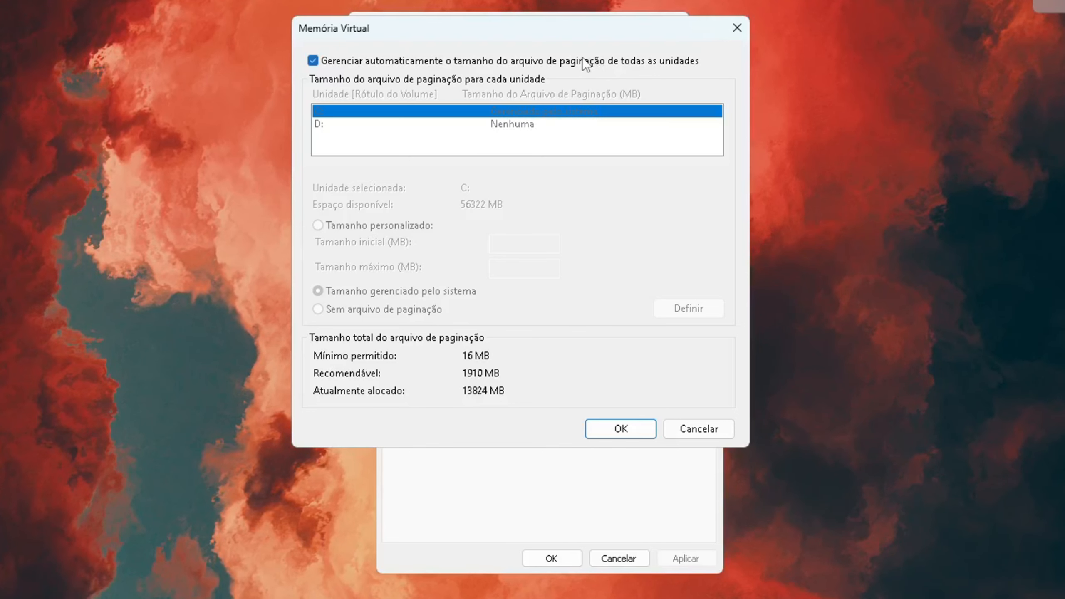
Disable automatic paging file management for all drives and choose a custom size for drive C:.
left_click(313, 62)
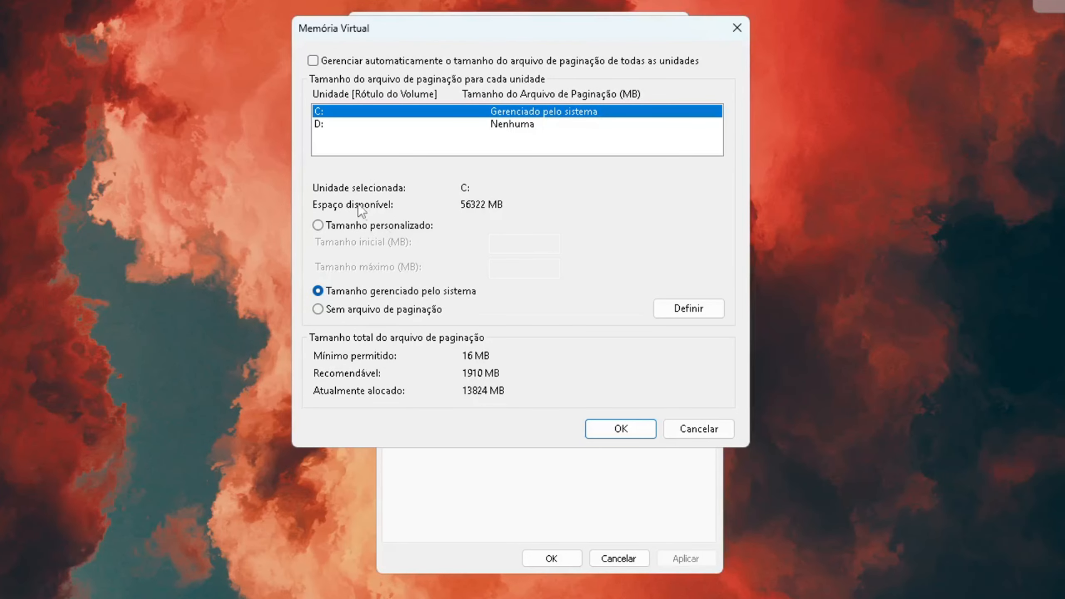
left_click(338, 223)
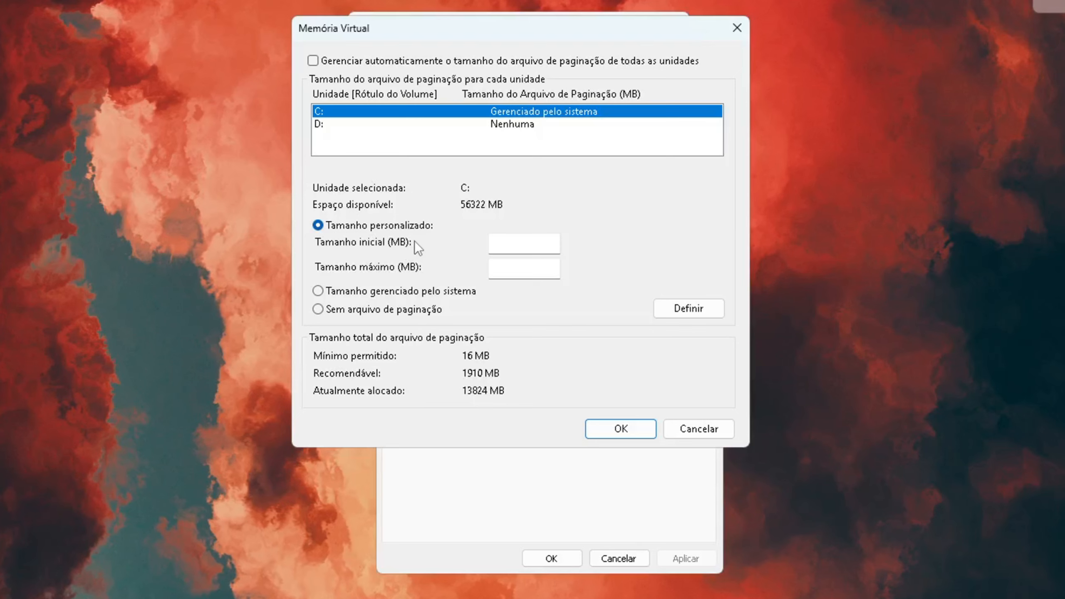
left_click(507, 238)
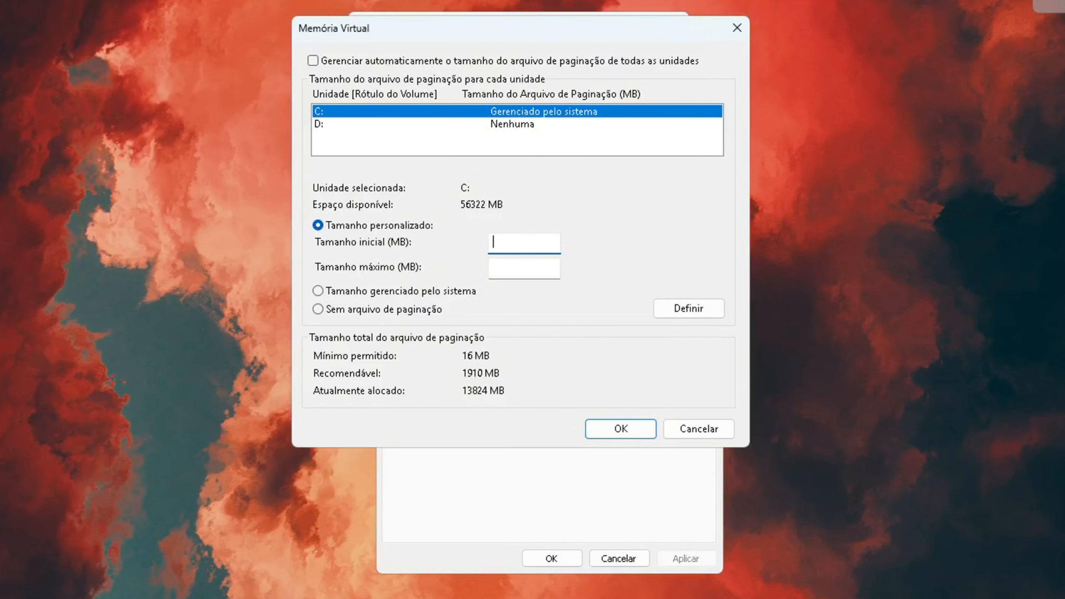
Open Calculadora, compute 1,5 × 8, and move its window clear of the virtual memory dialog.
key("super")
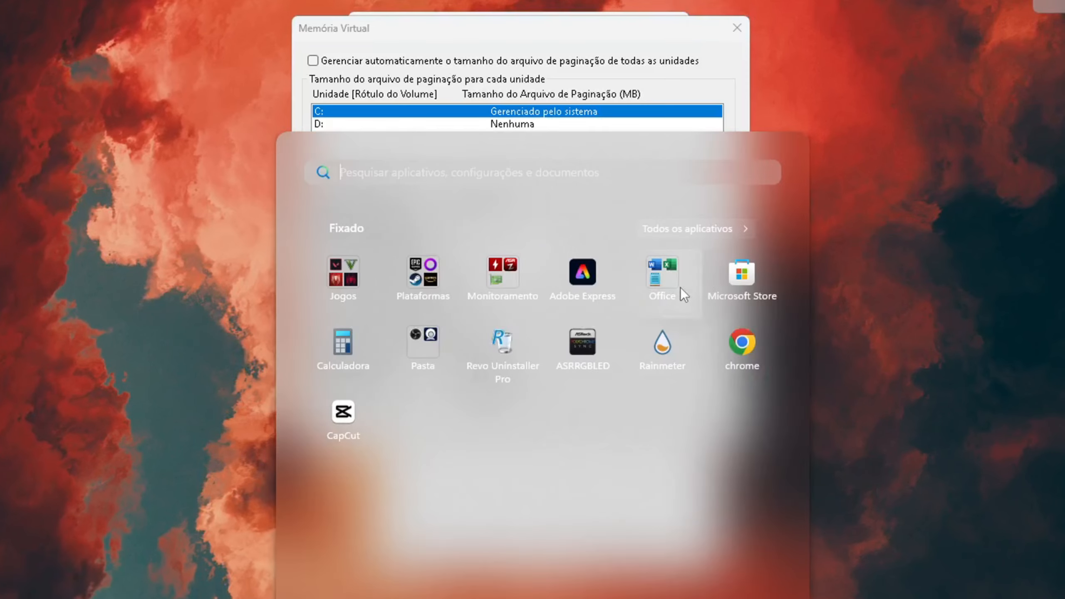
left_click(350, 353)
left_click(110, 357)
left_click(227, 409)
left_click(169, 327)
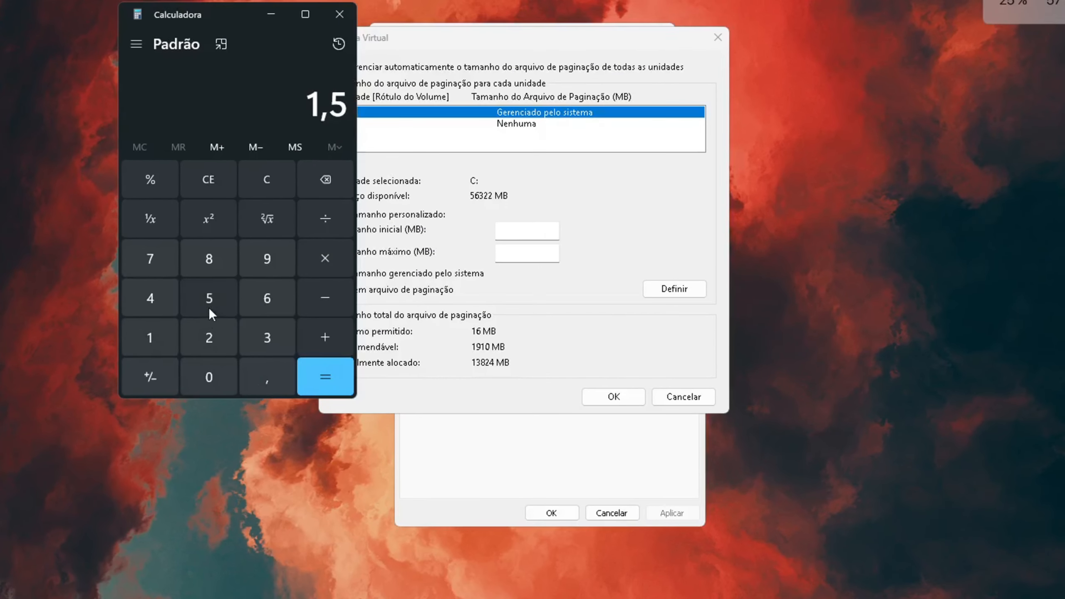
left_click(318, 262)
left_click(209, 259)
left_click(325, 377)
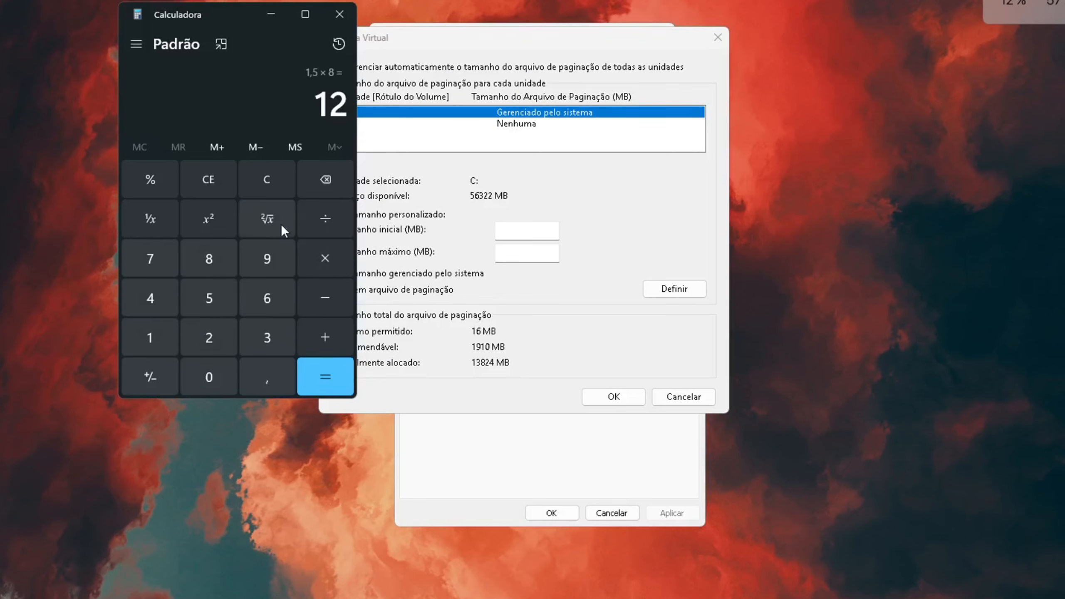
left_click_drag(217, 20, 140, 31)
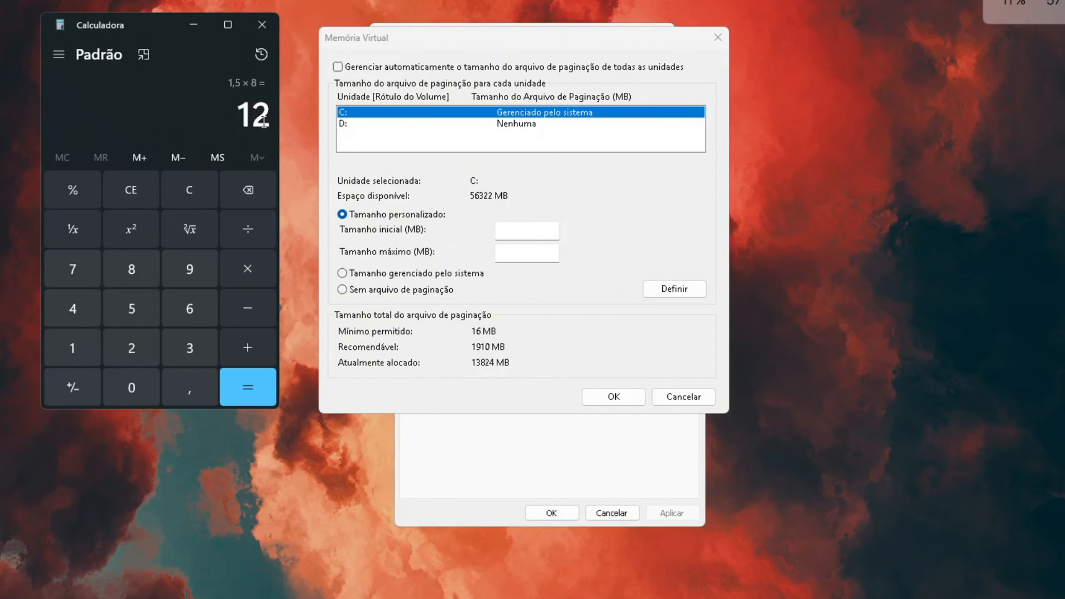
Multiply the calculated result by 1024 and set the paging file's initial size to 12288 MB.
left_click(247, 270)
left_click(72, 347)
left_click(131, 386)
left_click(132, 346)
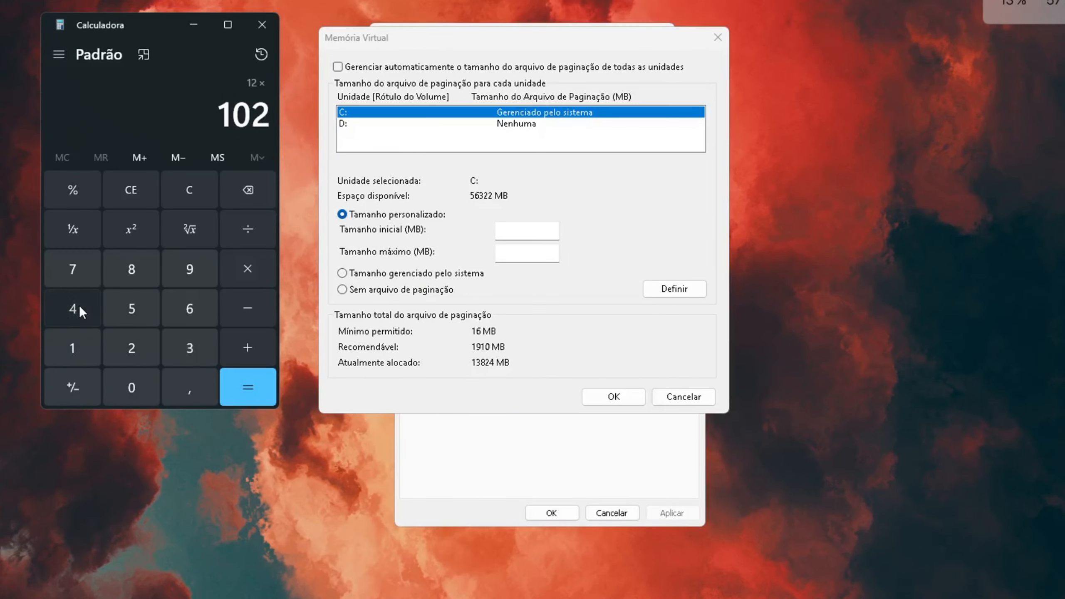
left_click(79, 304)
left_click(247, 386)
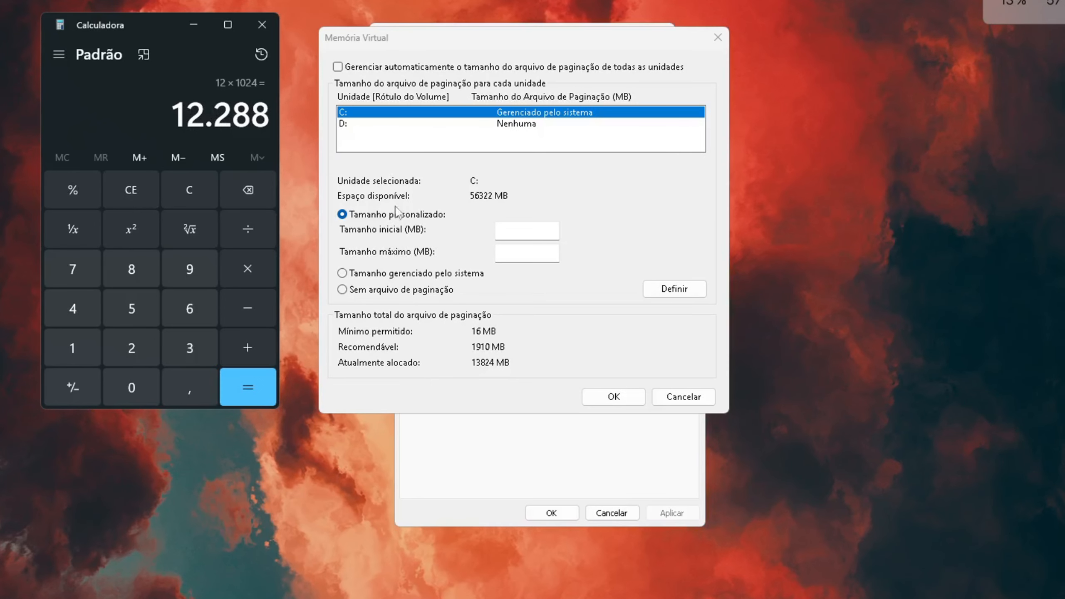
left_click(513, 229)
type("12288")
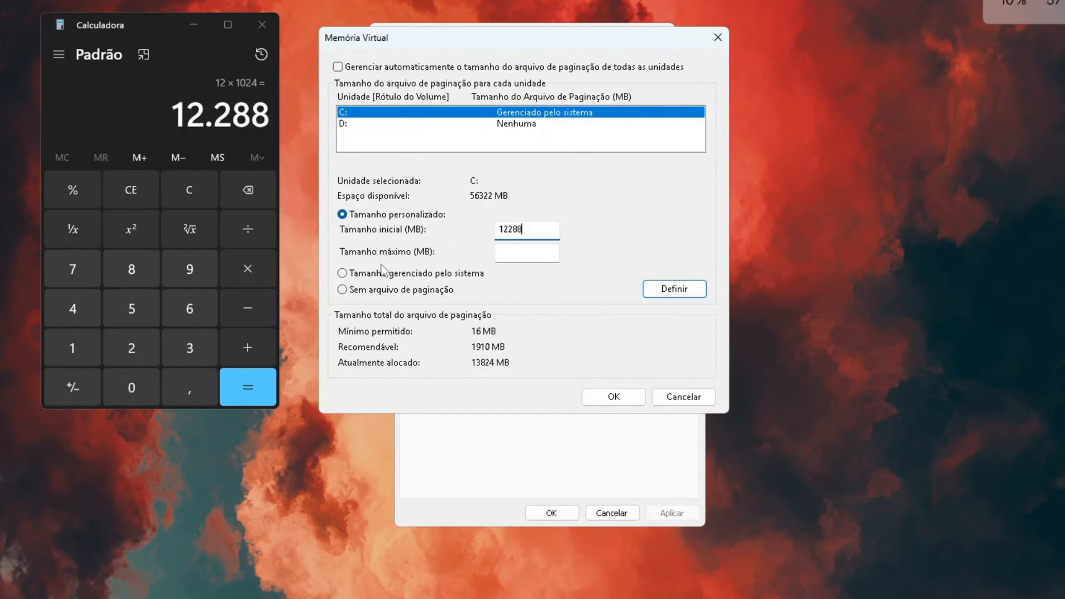
Compute 8 × 3 in the calculator and multiply the result by 1024 for the maximum paging file size.
left_click(127, 271)
key("asterisk")
key("3")
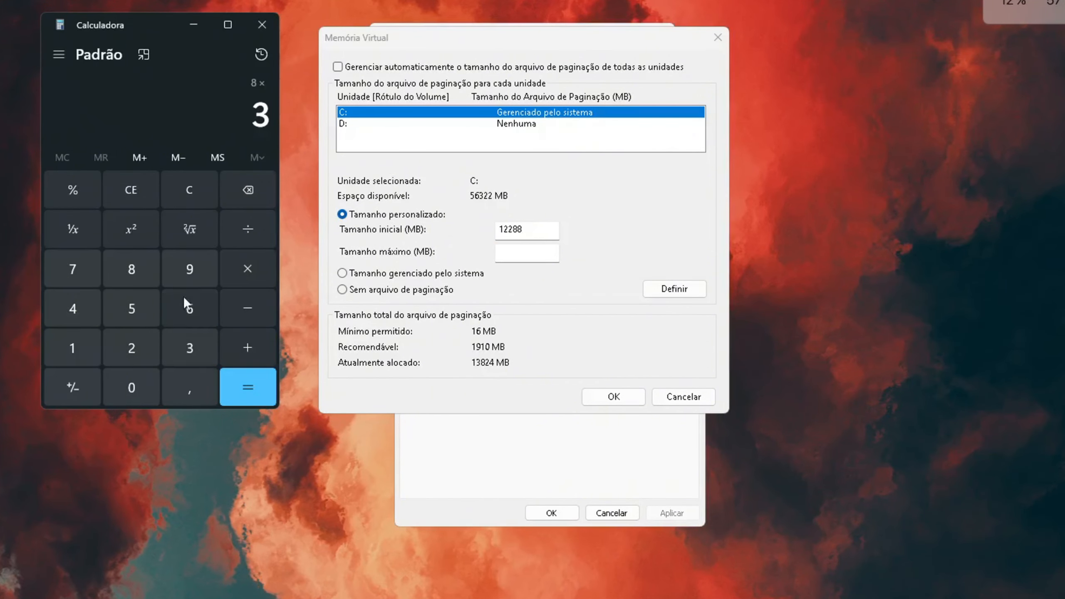
key("Return")
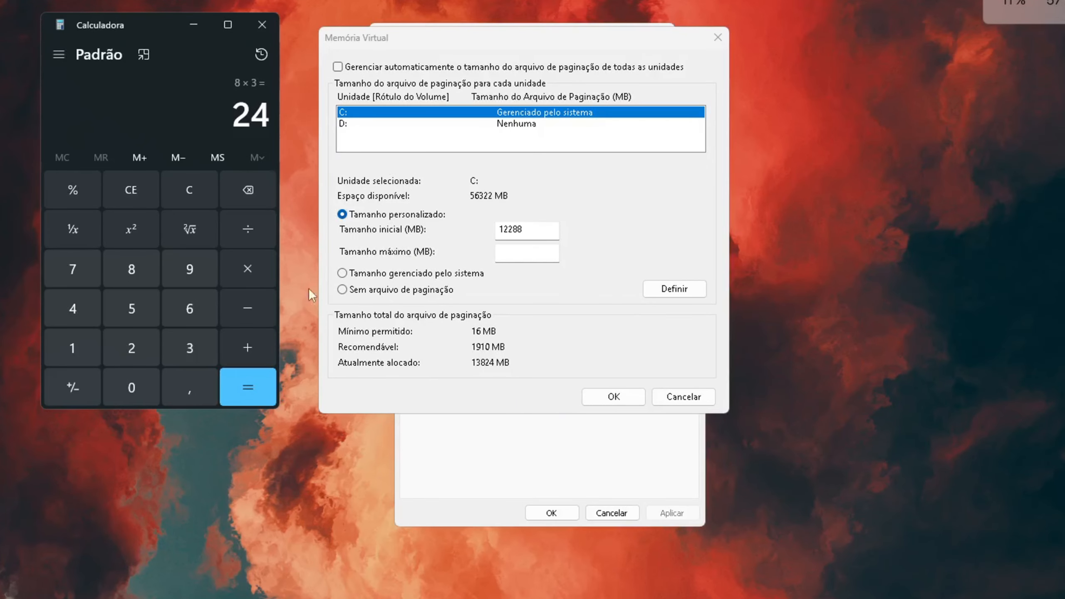
left_click(226, 266)
left_click(75, 351)
left_click(130, 392)
left_click(130, 351)
left_click(73, 302)
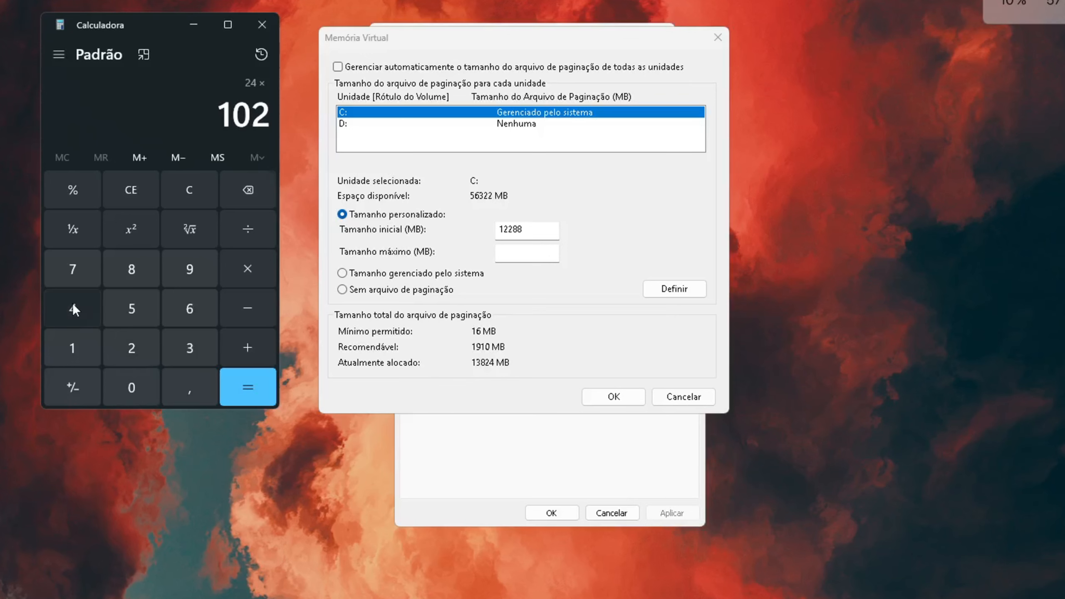
left_click(248, 387)
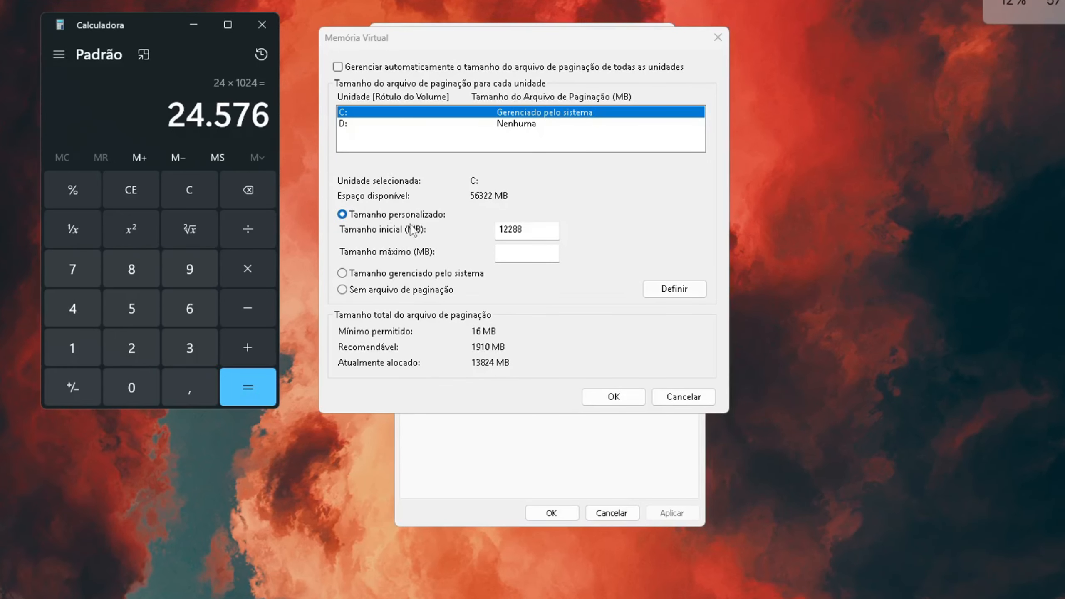
Set the maximum paging file size for drive C: to 24576 MB.
left_click(533, 257)
type("24")
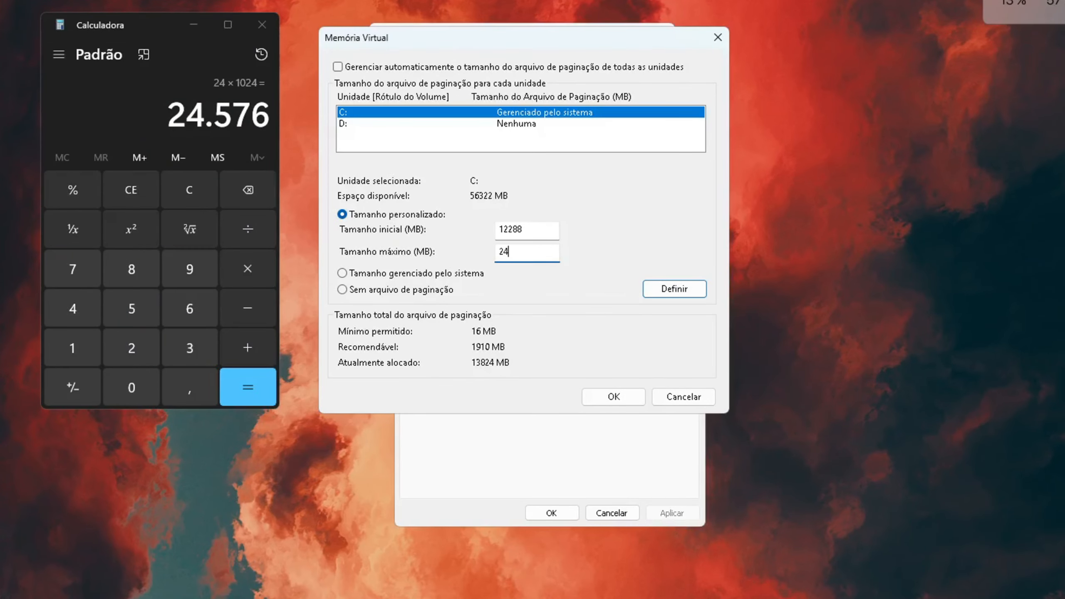
type("576")
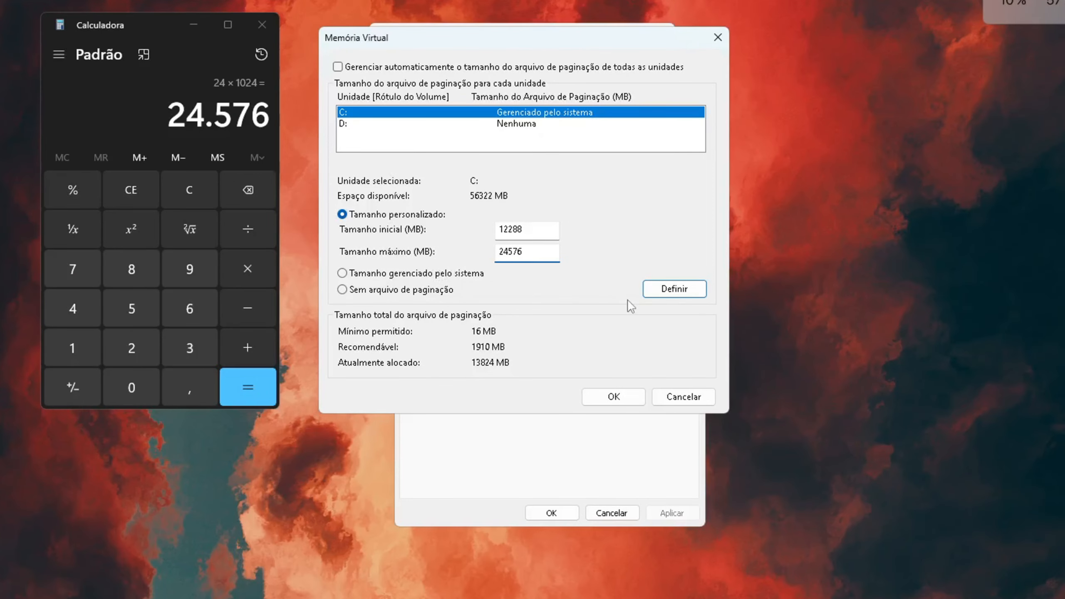
Assign the custom paging file size to drive C:, confirm the virtual memory settings, and acknowledge the restart notice.
left_click(664, 293)
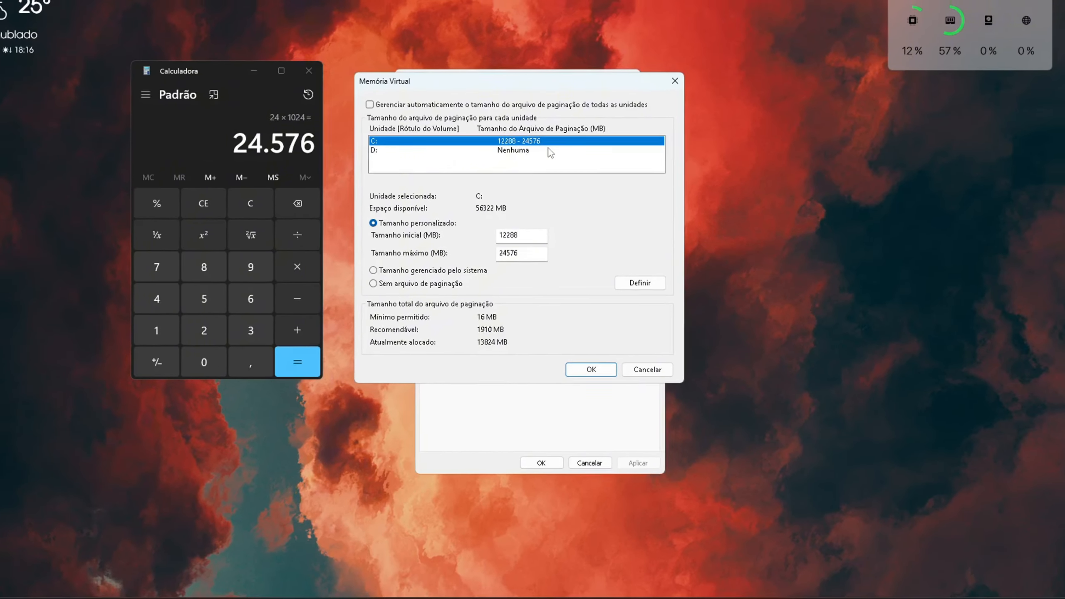
left_click(592, 369)
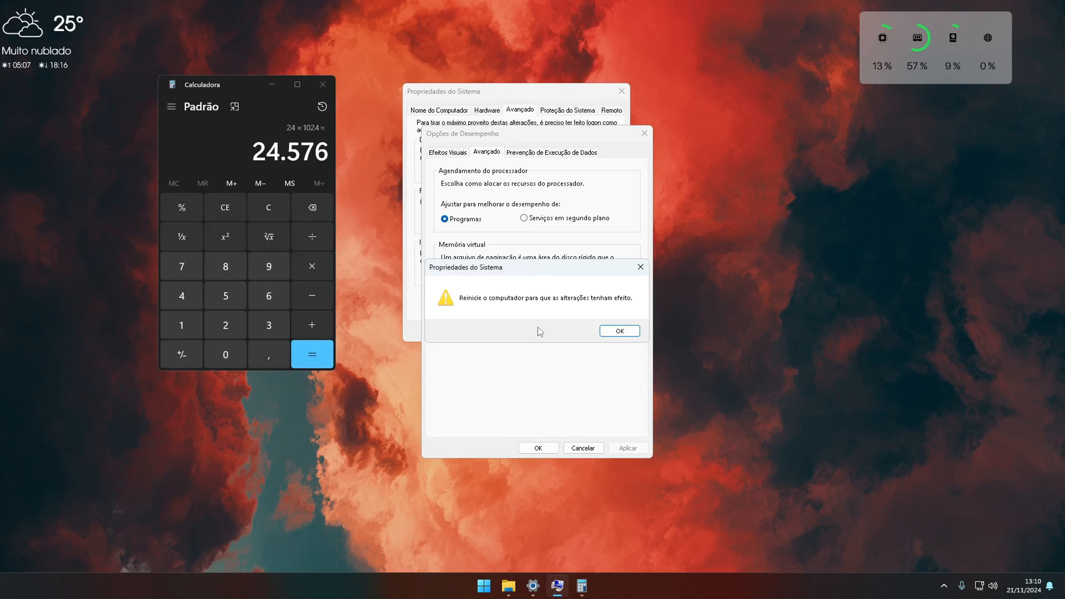
left_click(618, 335)
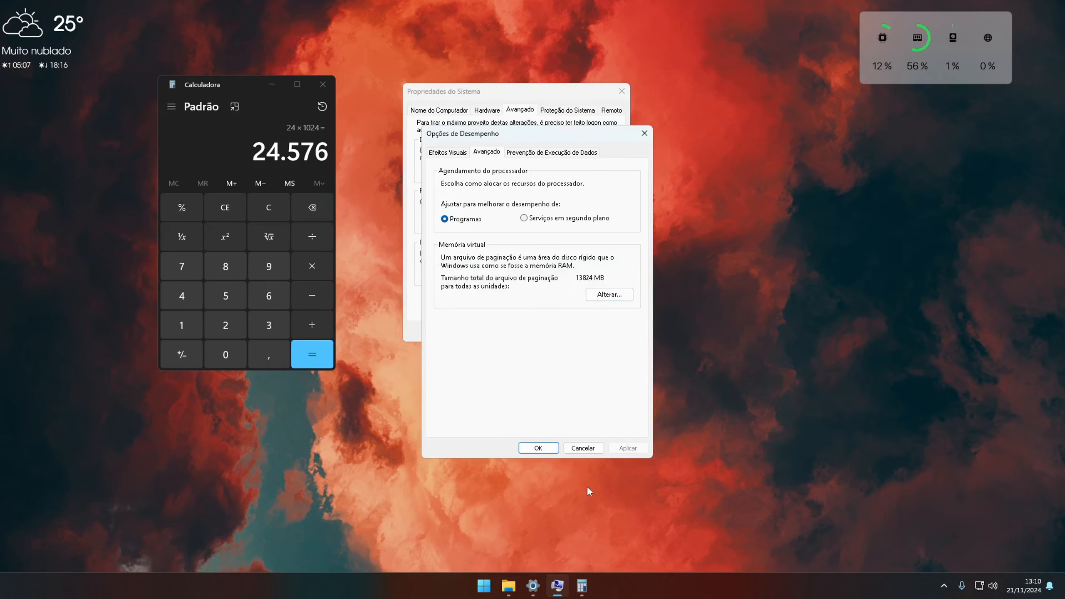
Confirm and close the performance options and system properties dialogs, and close Calculadora.
left_click(538, 448)
left_click(517, 330)
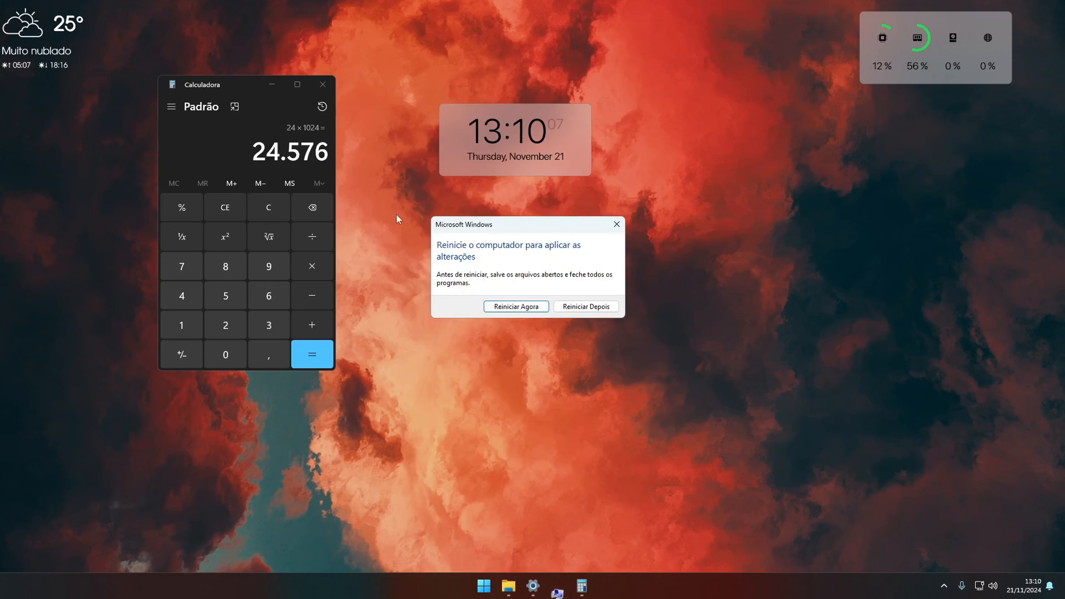
left_click(323, 85)
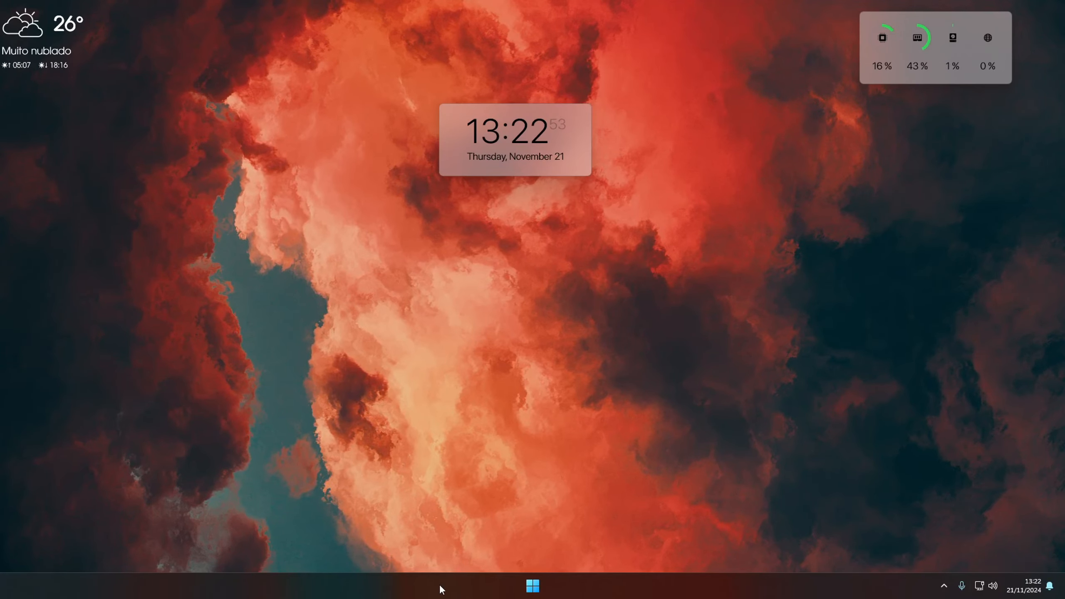
Open Gerenciador de Tarefas and examine the Memória performance graph and usage details.
right_click(441, 590)
left_click(505, 544)
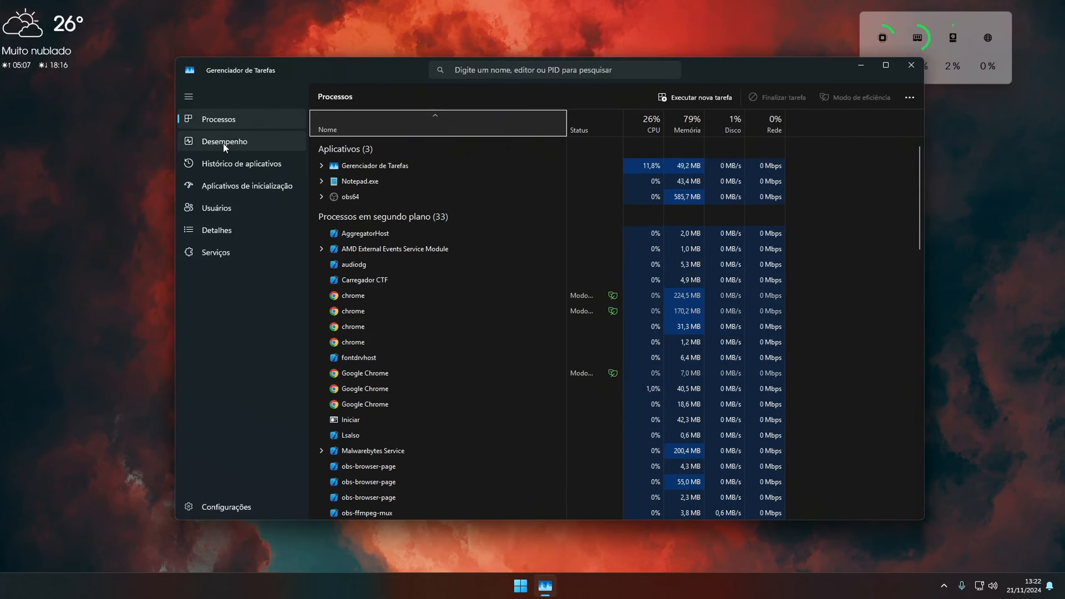
left_click(224, 144)
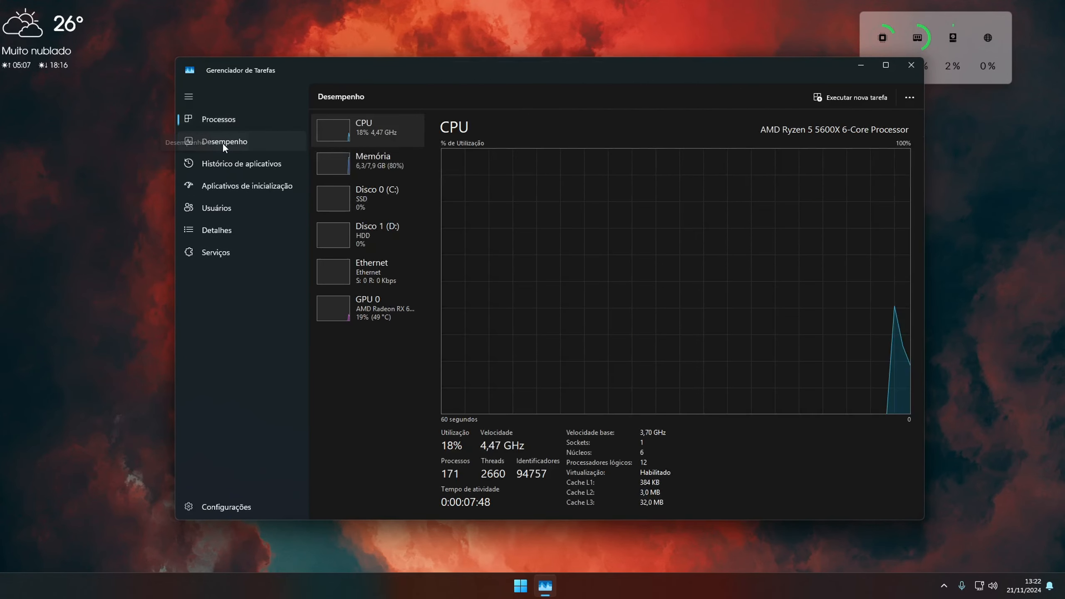
left_click(365, 170)
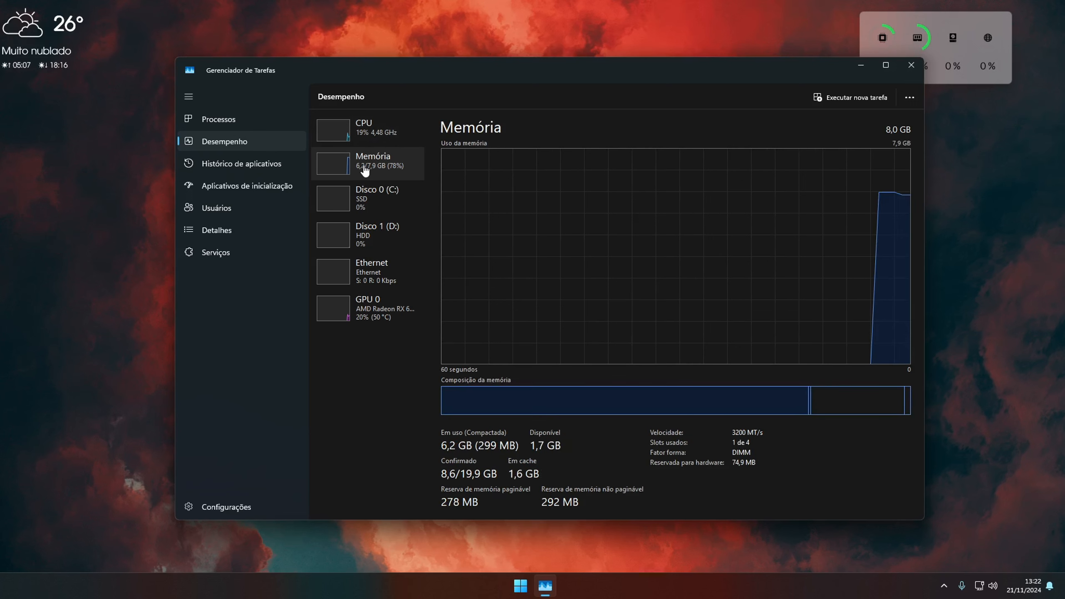